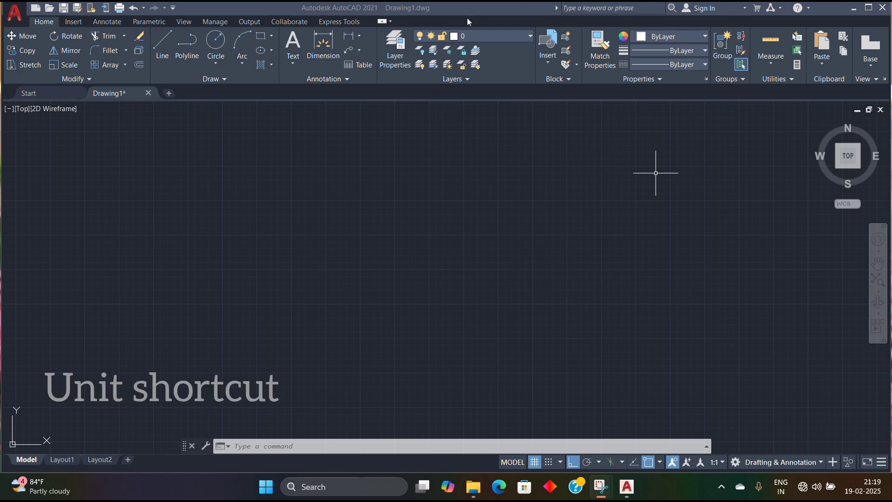
Step: Open the drawing units settings and set the length type to Architectural
{"action": "left_click", "coordinate": [468, 19]}
{"action": "type", "text": "un"}
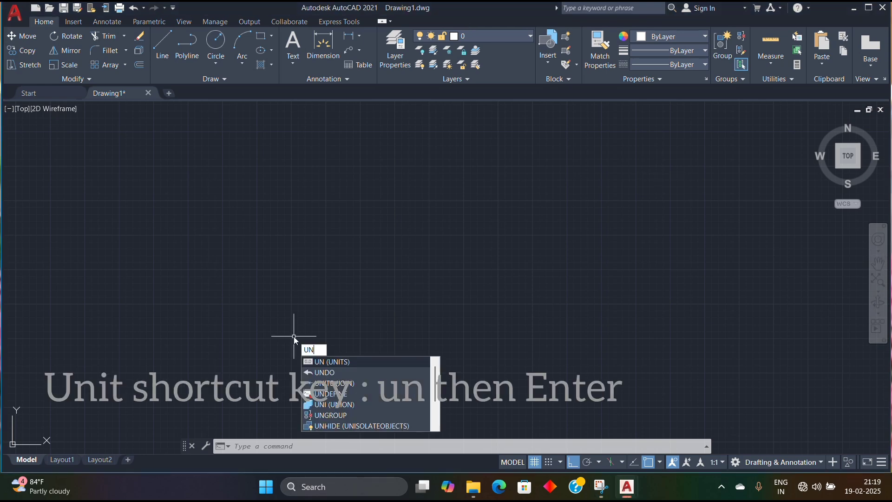
{"action": "key", "text": "Return"}
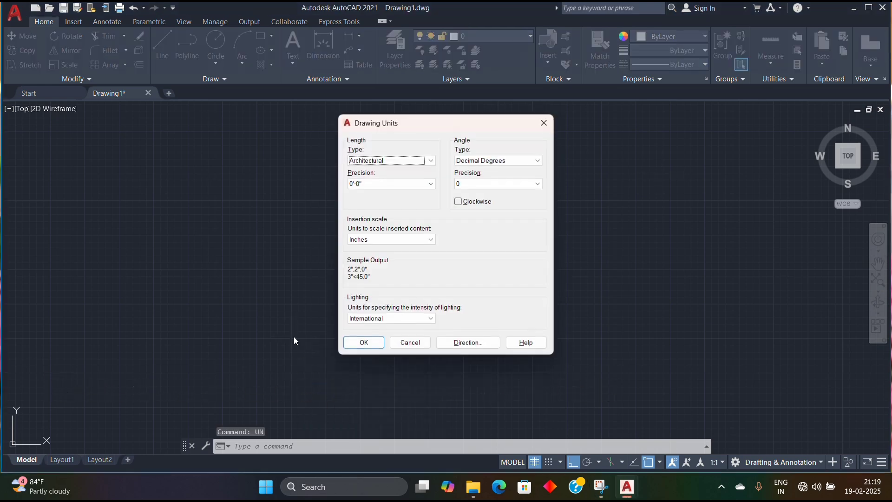
{"action": "left_click", "coordinate": [431, 161]}
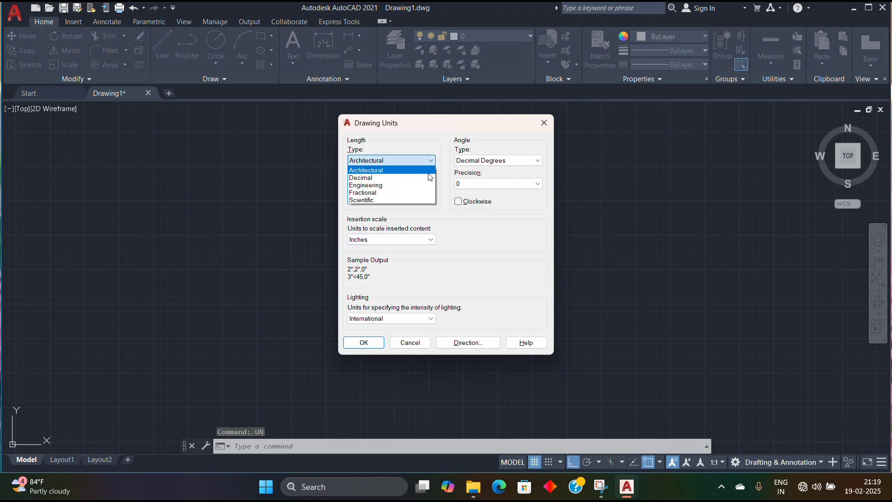
{"action": "left_click", "coordinate": [429, 178]}
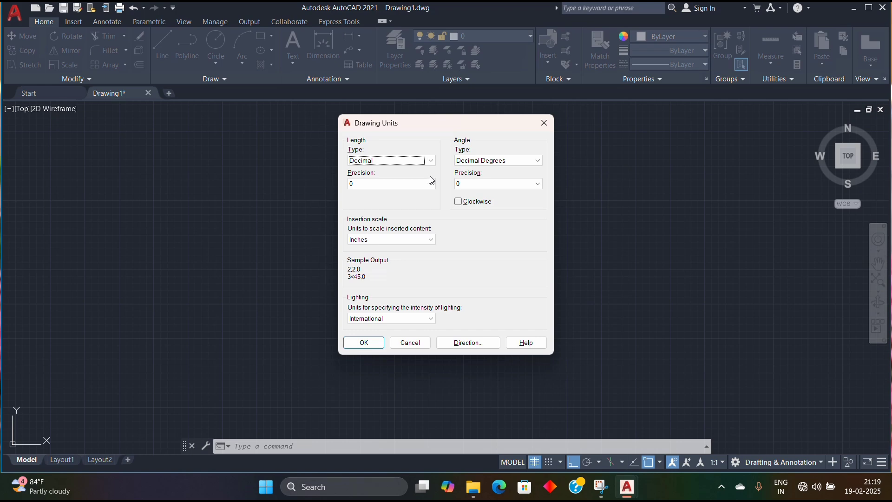
{"action": "left_click", "coordinate": [432, 162]}
{"action": "left_click", "coordinate": [426, 171]}
Step: Set the length precision to 0'-0" and the insertion scale to Inches, and apply the drawing units
{"action": "left_click", "coordinate": [428, 183]}
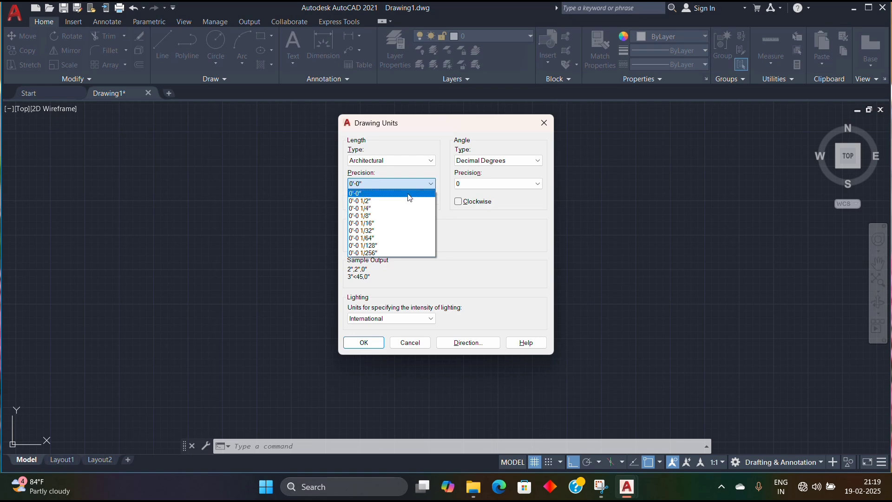
{"action": "left_click", "coordinate": [409, 198]}
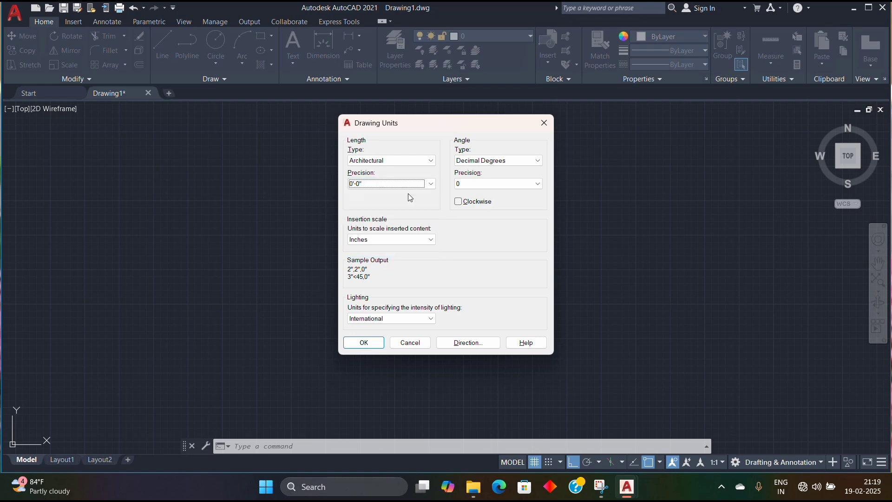
{"action": "left_click", "coordinate": [431, 240]}
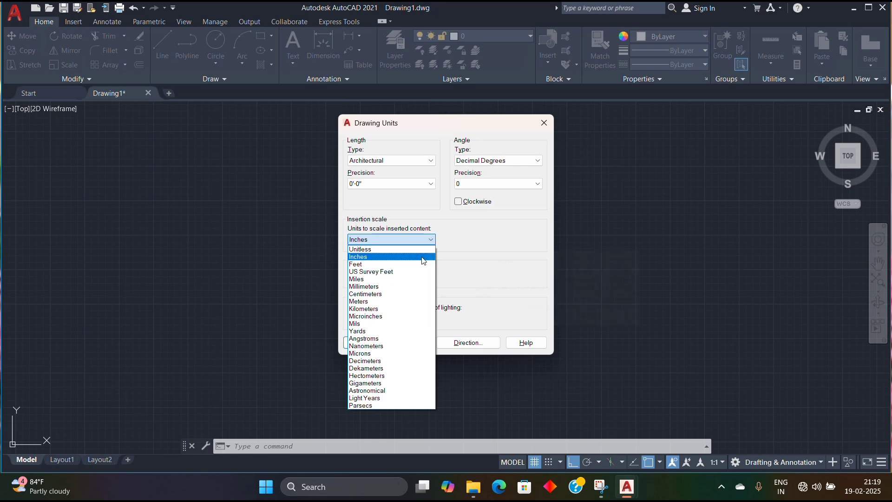
{"action": "left_click", "coordinate": [422, 257]}
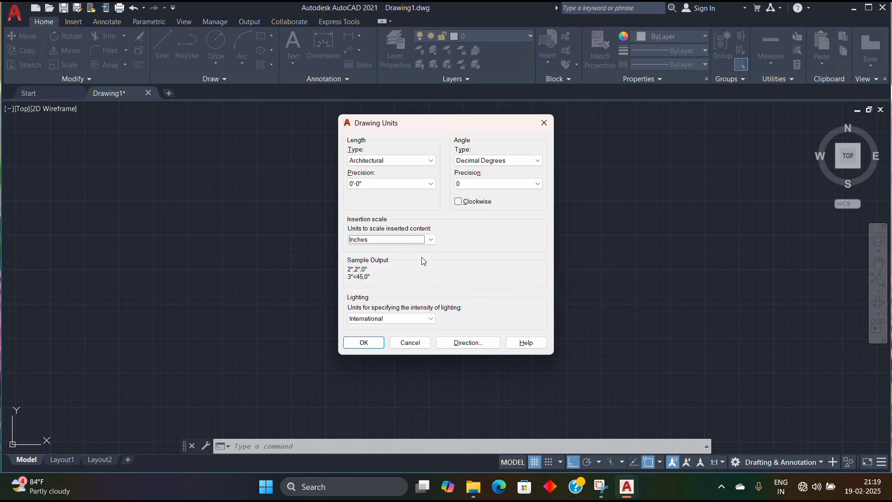
{"action": "left_click", "coordinate": [350, 341]}
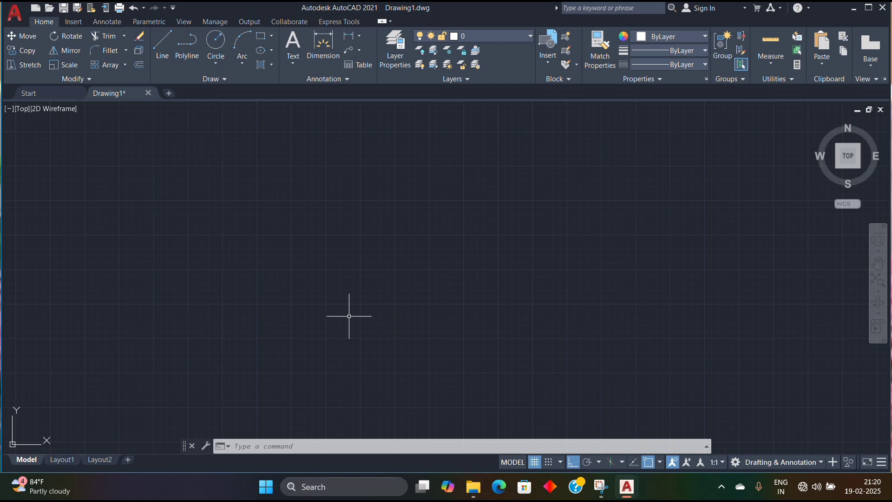
Step: Turn off the grid display, ortho mode and object snap
{"action": "left_click", "coordinate": [385, 15]}
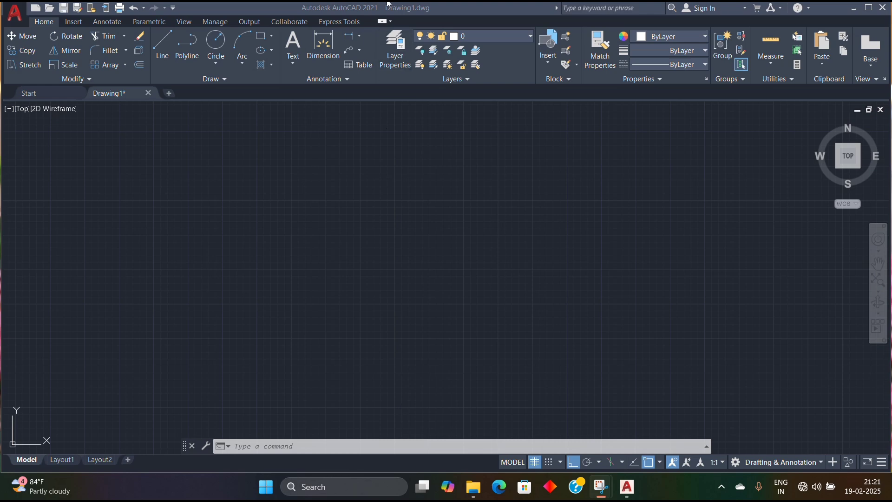
{"action": "key", "text": "F7"}
{"action": "key", "text": "F8"}
{"action": "key", "text": "F3"}
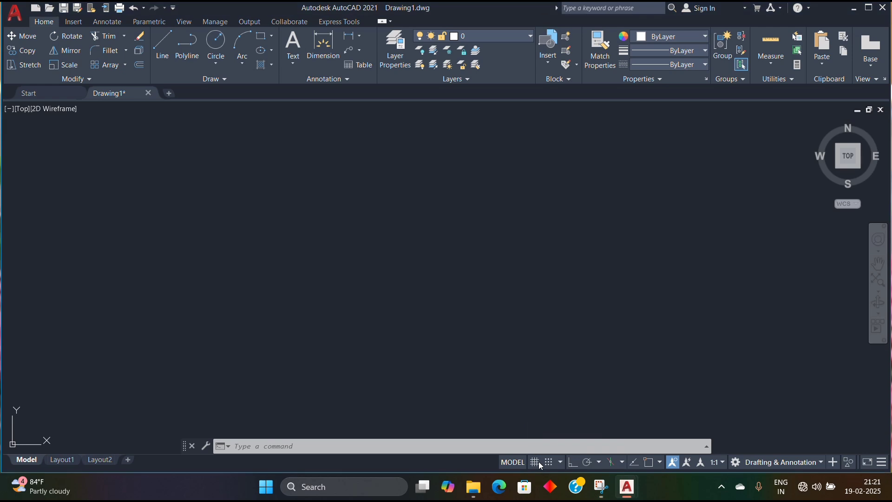
Step: Switch the grid display on, off and on again, leaving it on
{"action": "left_click", "coordinate": [535, 462]}
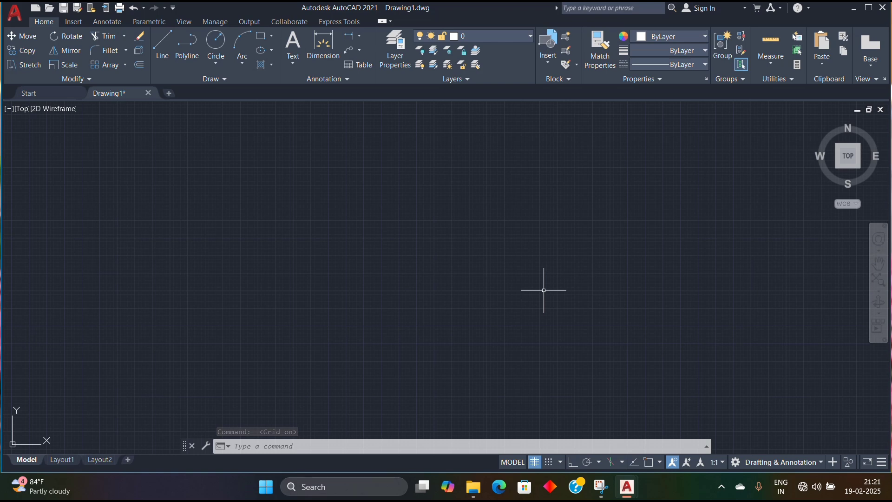
{"action": "left_click", "coordinate": [535, 463]}
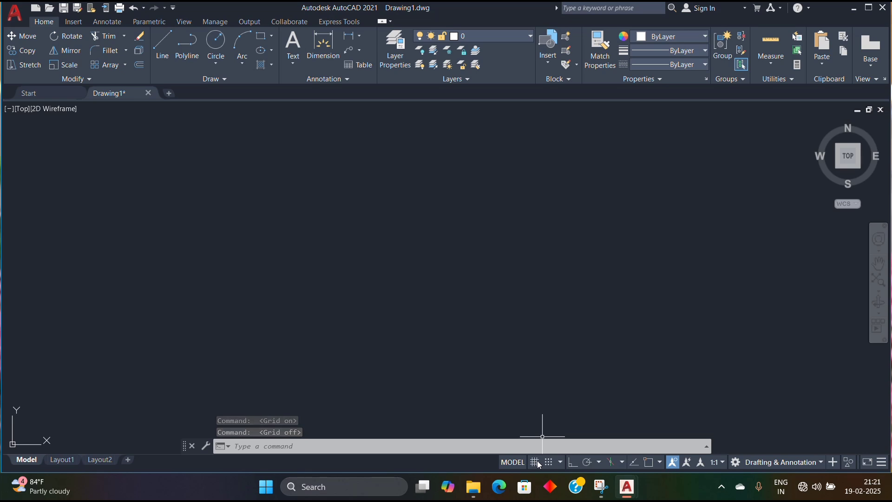
{"action": "left_click", "coordinate": [537, 462]}
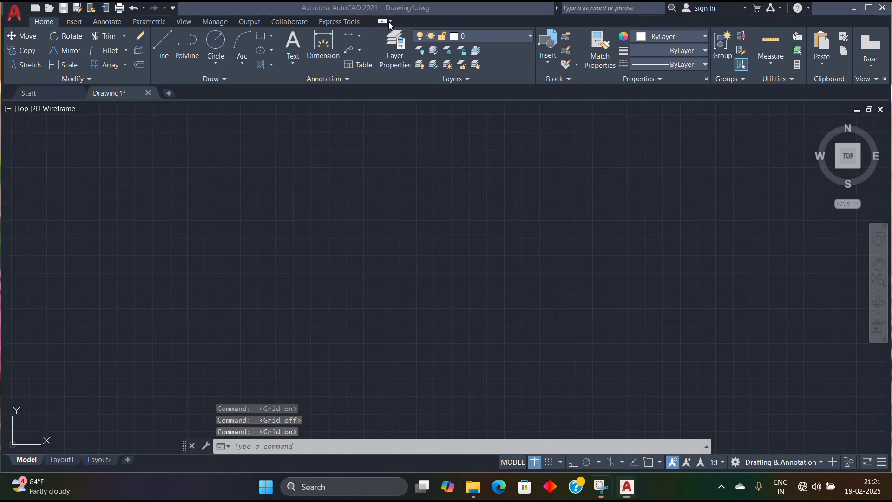
Step: Turn on ortho mode and draw a single horizontal line in the upper part of the drawing area
{"action": "left_click", "coordinate": [572, 464]}
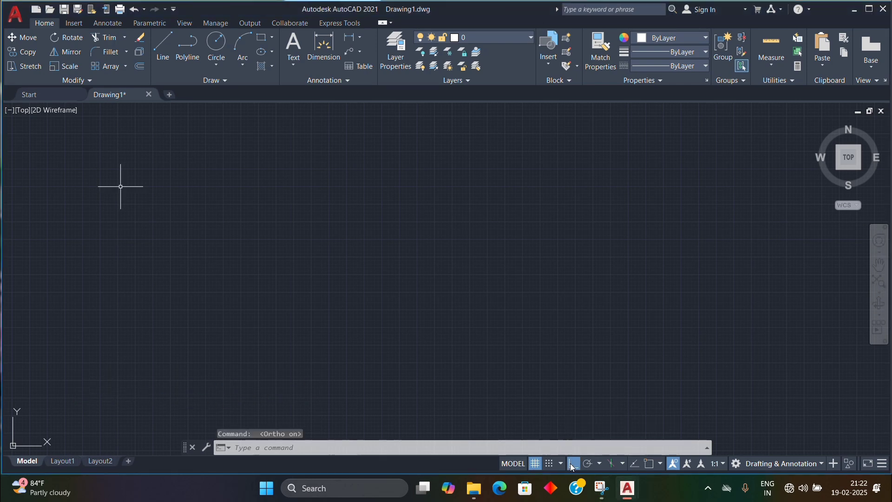
{"action": "left_click", "coordinate": [163, 59]}
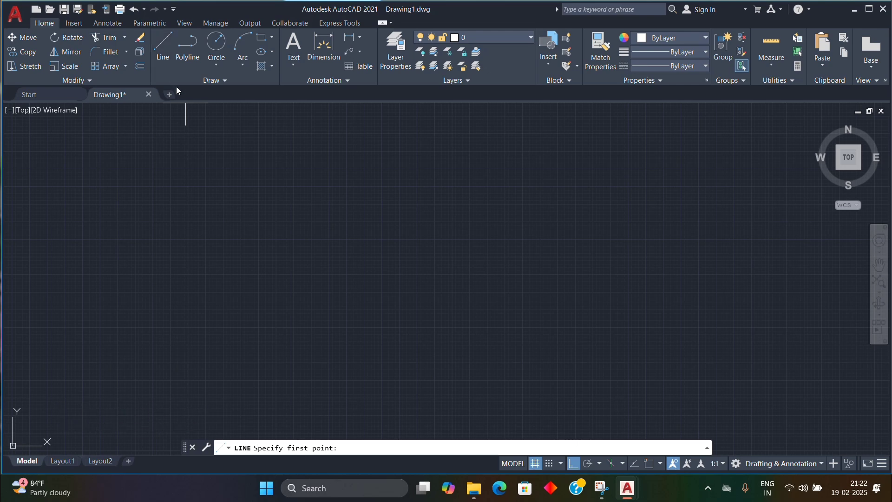
{"action": "left_click", "coordinate": [200, 171]}
{"action": "left_click", "coordinate": [413, 172]}
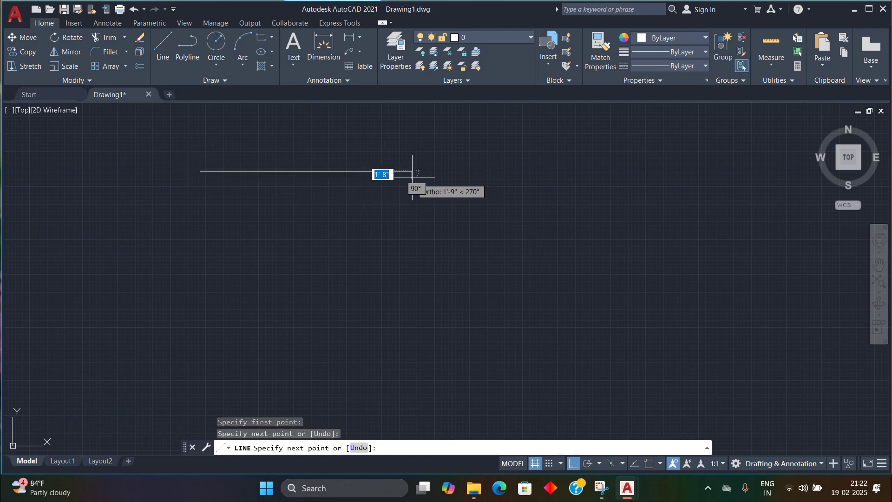
{"action": "key", "text": "Escape"}
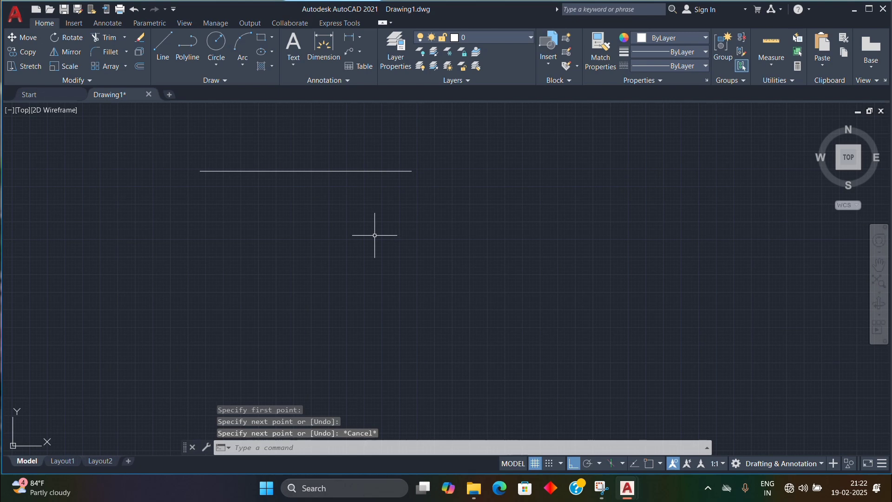
Step: Turn off ortho mode and draw a single line sloping down to the right, below the horizontal line
{"action": "left_click", "coordinate": [163, 46]}
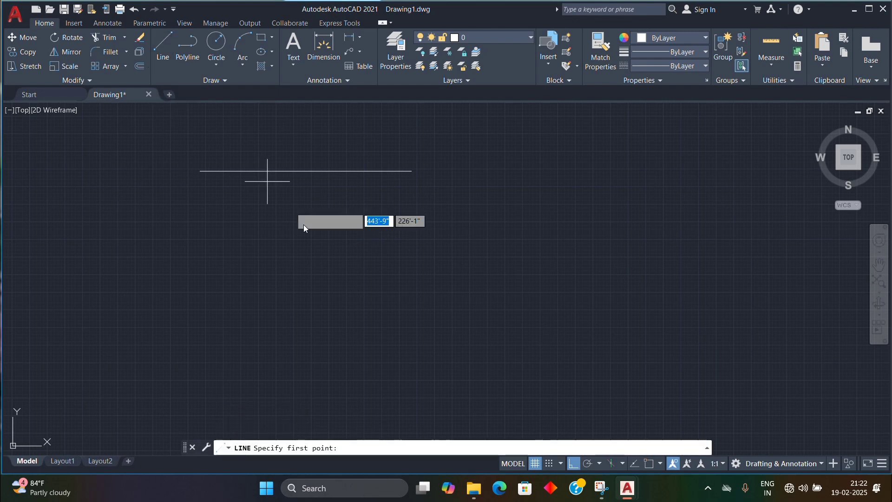
{"action": "left_click", "coordinate": [574, 463]}
{"action": "left_click", "coordinate": [197, 256]}
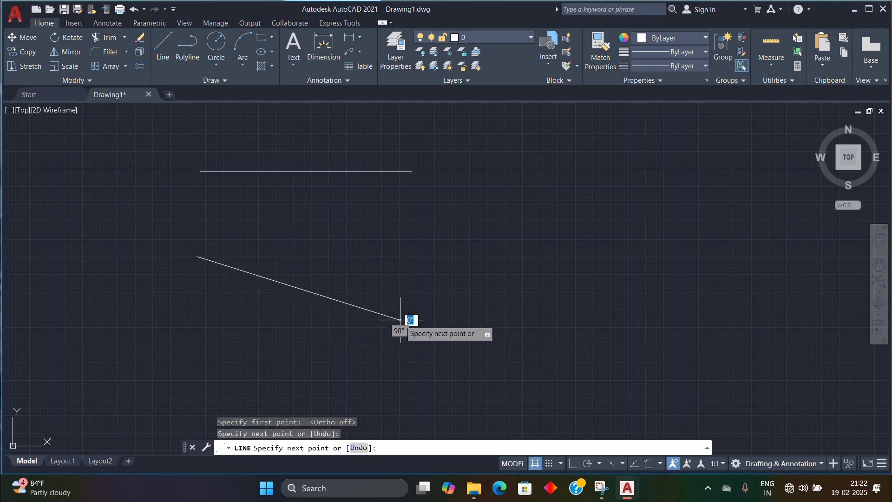
{"action": "key", "text": "Escape"}
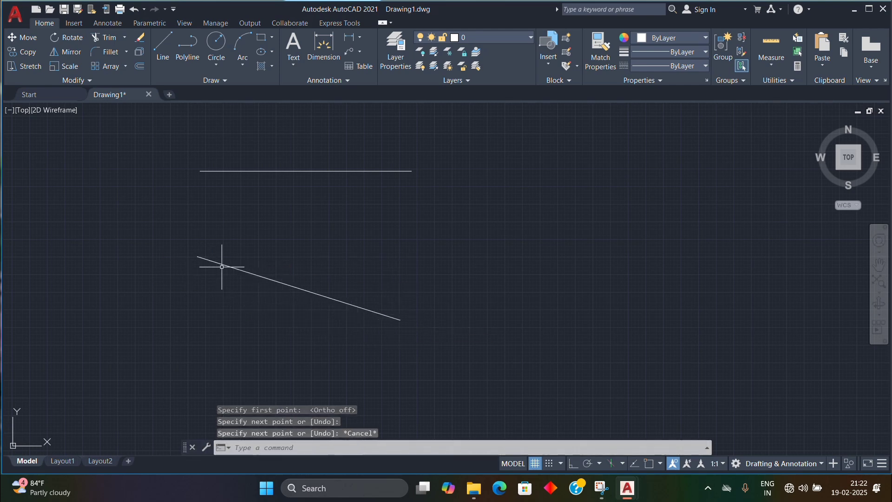
Step: Turn on ortho mode and draw an inward rectangular spiral of ten connected line segments to the right of the horizontal line
{"action": "left_click", "coordinate": [165, 49]}
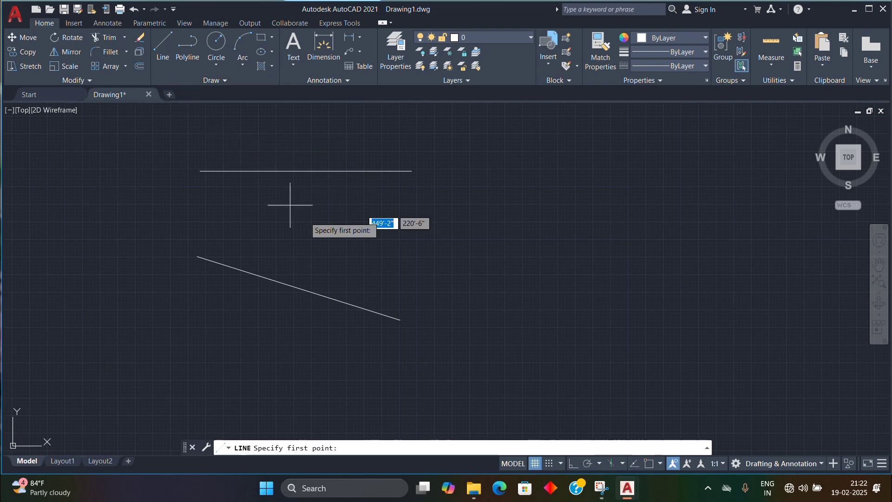
{"action": "left_click", "coordinate": [574, 464]}
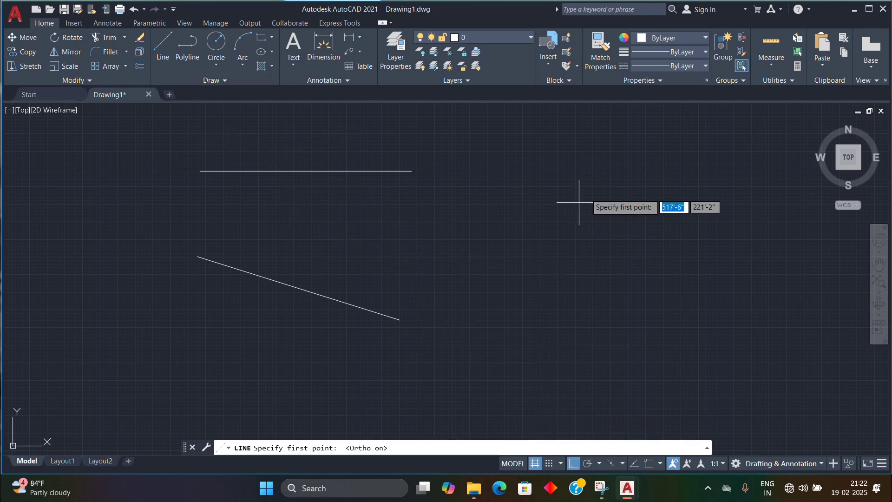
{"action": "left_click", "coordinate": [596, 177]}
{"action": "left_click", "coordinate": [438, 176]}
{"action": "left_click", "coordinate": [439, 250]}
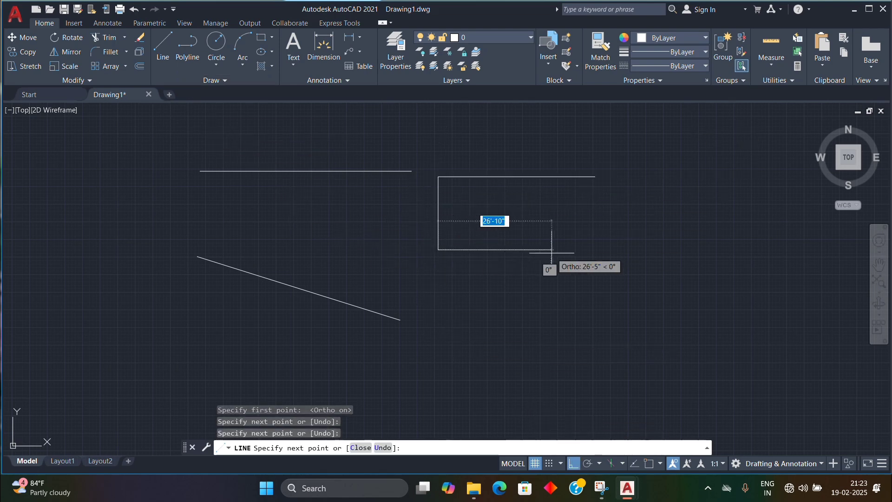
{"action": "left_click", "coordinate": [581, 250]}
{"action": "left_click", "coordinate": [580, 192]}
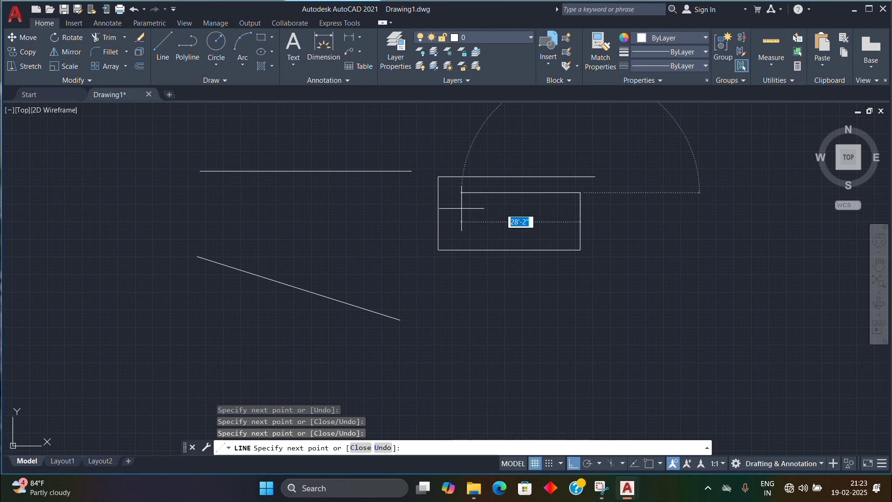
{"action": "left_click", "coordinate": [461, 192]}
{"action": "left_click", "coordinate": [462, 238]}
{"action": "left_click", "coordinate": [547, 239]}
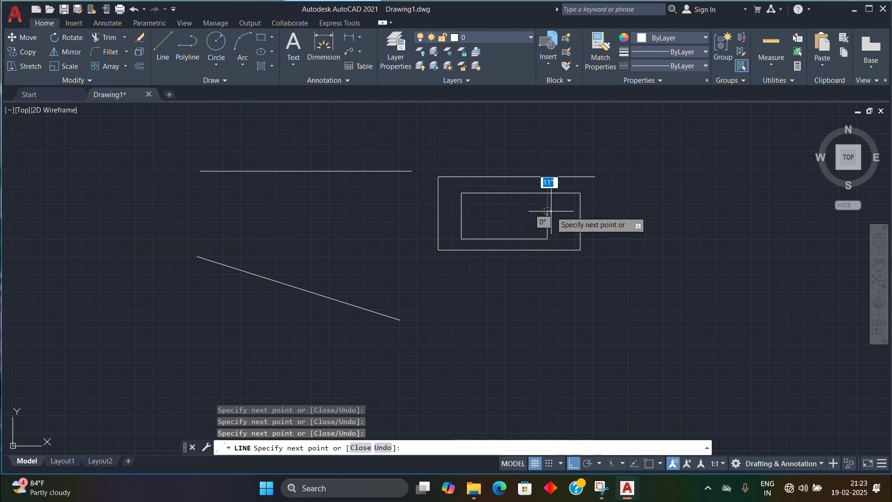
{"action": "left_click", "coordinate": [548, 211]}
{"action": "left_click", "coordinate": [483, 211]}
{"action": "left_click", "coordinate": [483, 239]}
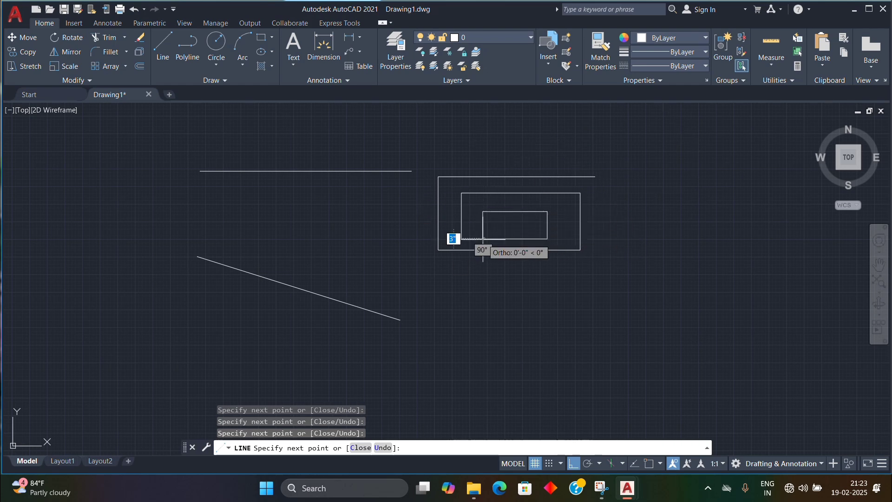
{"action": "key", "text": "Escape"}
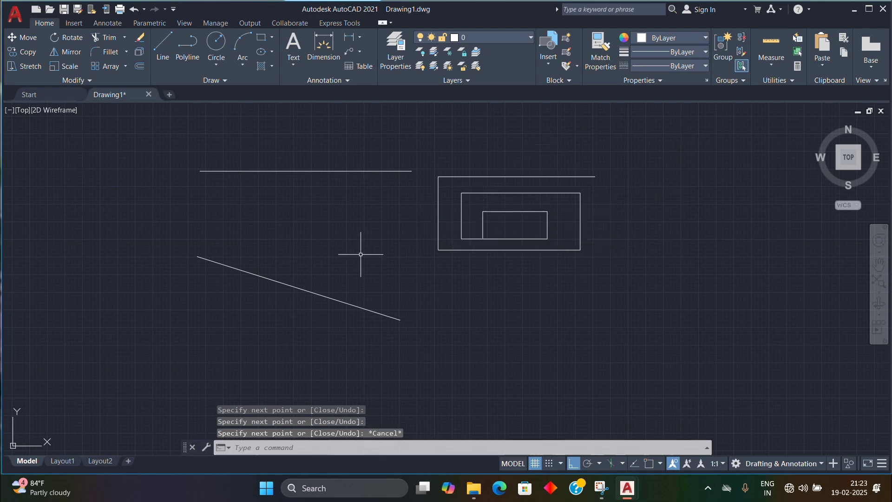
Step: Turn off ortho mode and draw a closed, irregular four-pointed star from connected angled lines below the rectangular spiral
{"action": "left_click", "coordinate": [169, 62]}
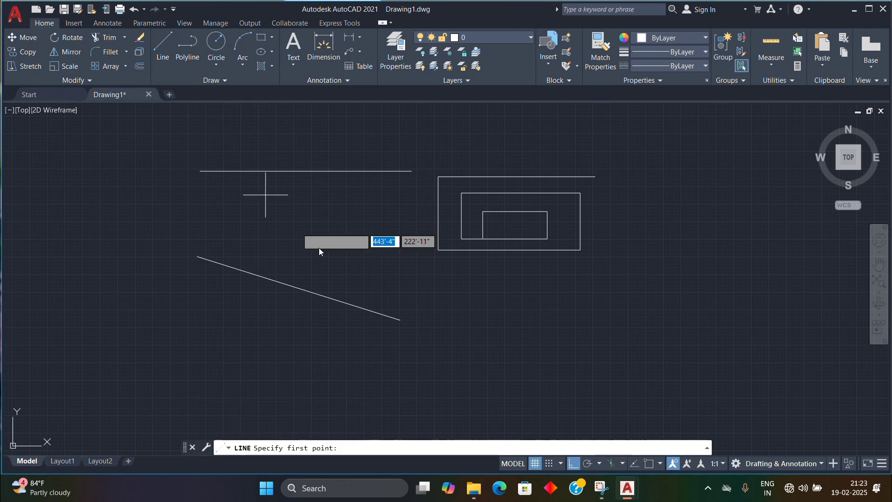
{"action": "left_click", "coordinate": [574, 463]}
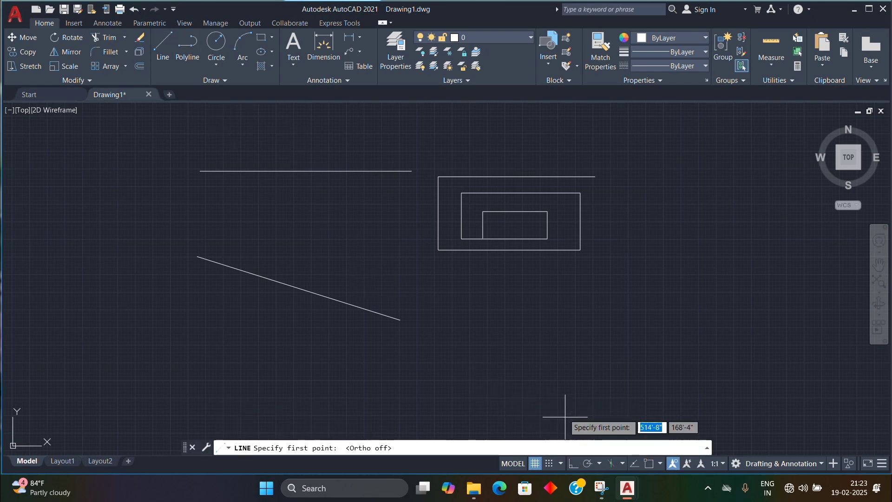
{"action": "left_click", "coordinate": [576, 300]}
{"action": "left_click", "coordinate": [444, 332]}
{"action": "left_click", "coordinate": [552, 317]}
{"action": "left_click", "coordinate": [575, 373]}
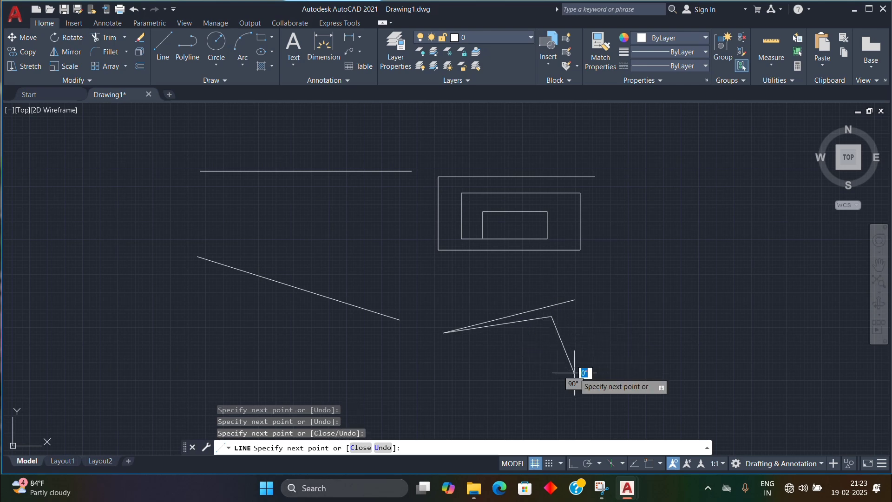
{"action": "left_click", "coordinate": [564, 315]}
{"action": "left_click", "coordinate": [653, 309]}
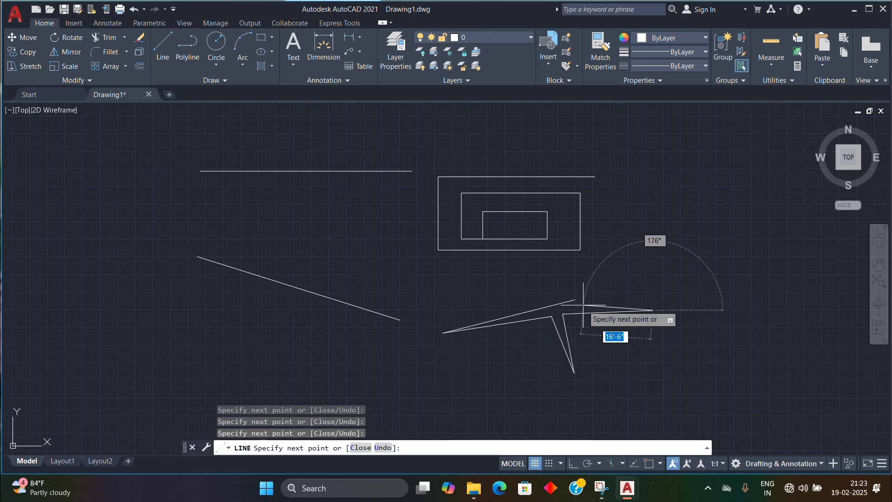
{"action": "left_click", "coordinate": [584, 310]}
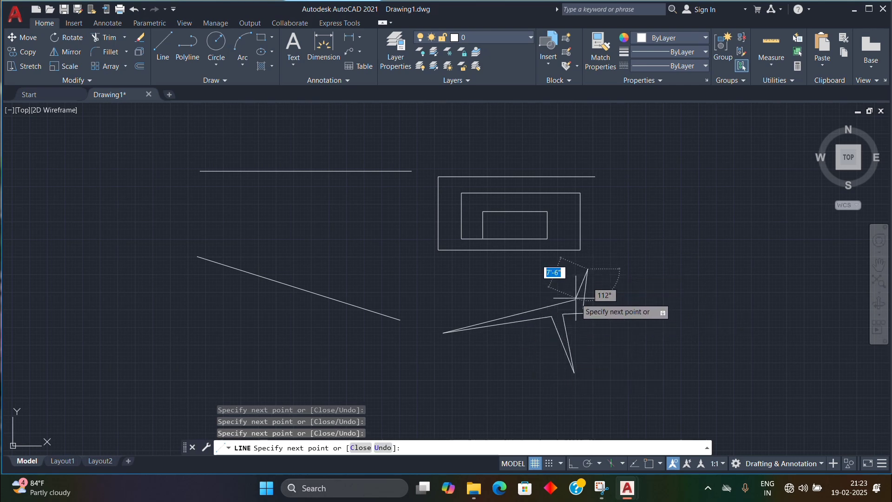
{"action": "left_click", "coordinate": [588, 270]}
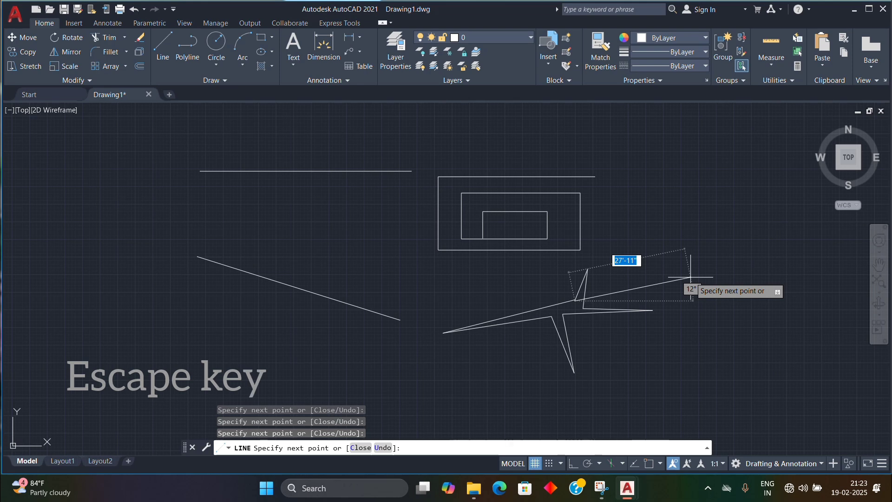
{"action": "key", "text": "Escape"}
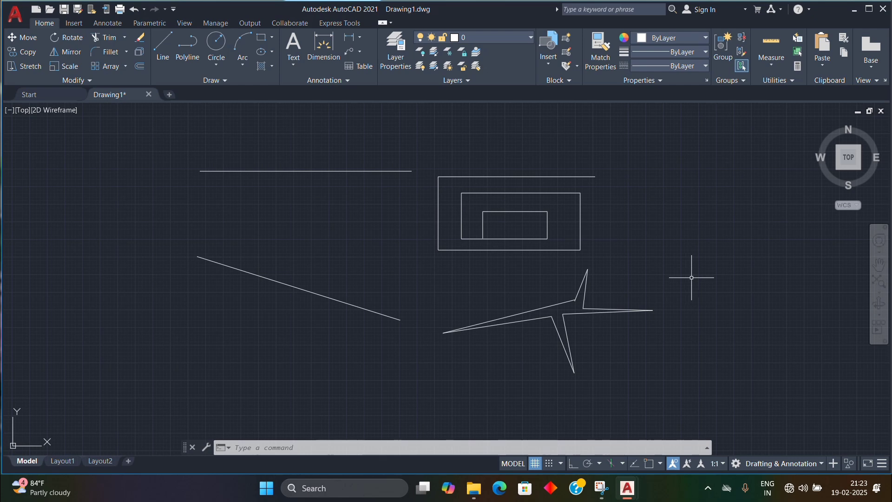
Step: Erase the upper horizontal line and all the remaining lines from the drawing
{"action": "left_click", "coordinate": [391, 171]}
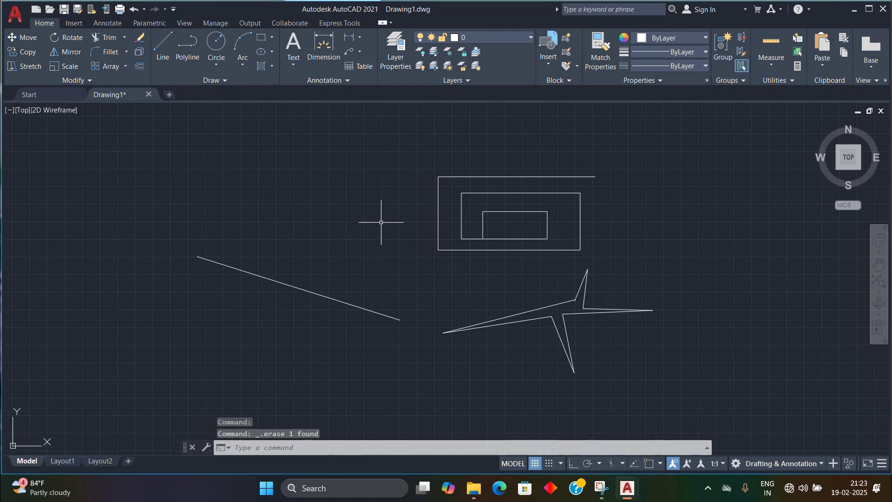
{"action": "key", "text": "Delete"}
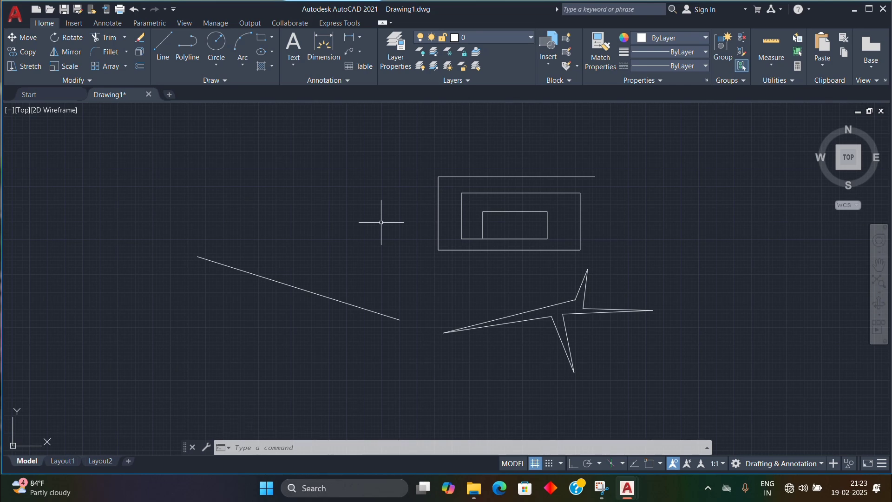
{"action": "left_click", "coordinate": [760, 137]}
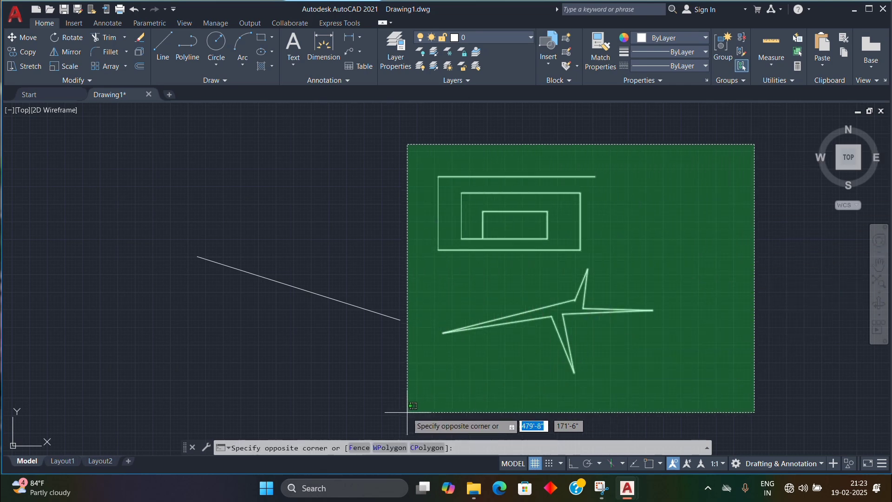
{"action": "left_click", "coordinate": [172, 404]}
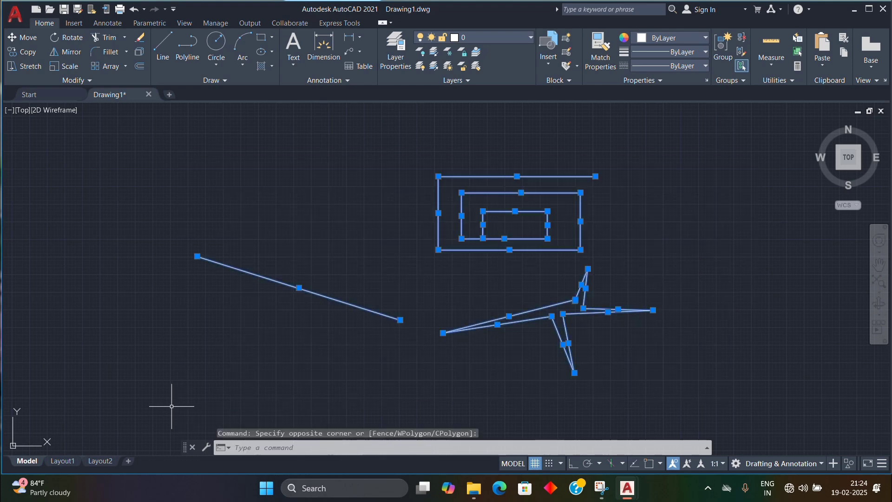
{"action": "key", "text": "Delete"}
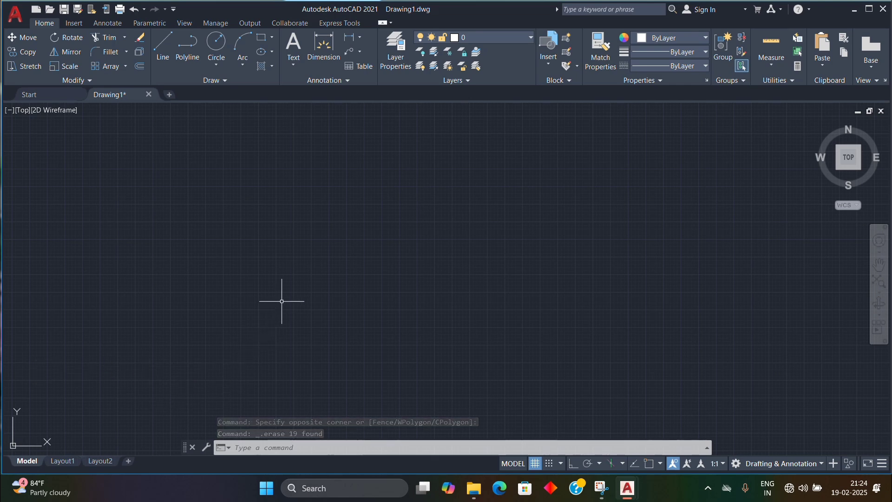
Step: Turn on ortho mode and object snap
{"action": "key", "text": "F8"}
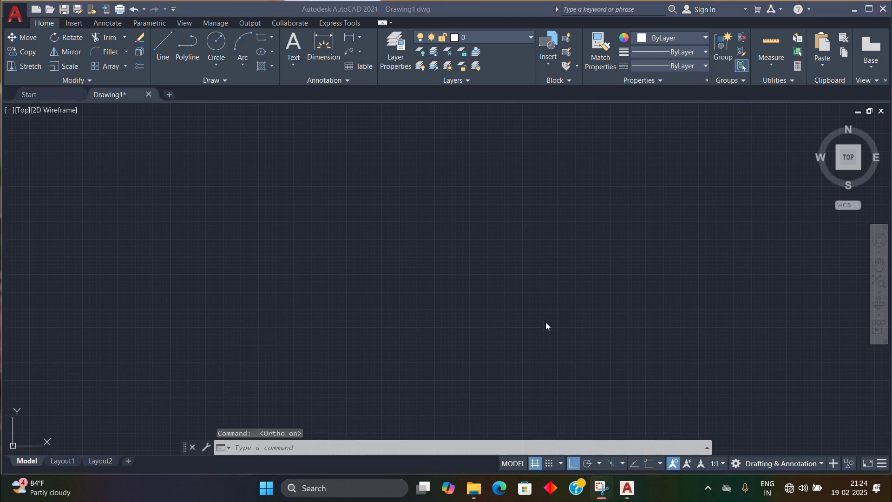
{"action": "left_click", "coordinate": [649, 465]}
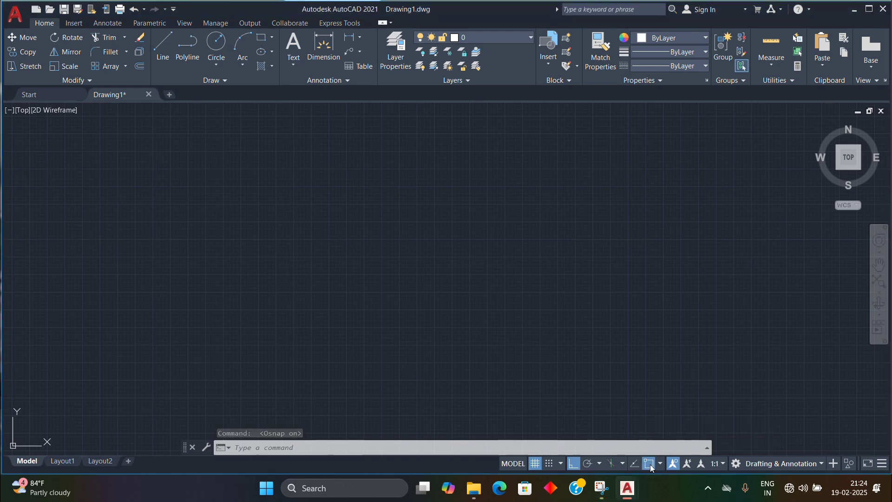
Step: Disable the Node, Quadrant and Intersection snaps and enable the Midpoint and Geometric Center snaps
{"action": "left_click", "coordinate": [661, 465]}
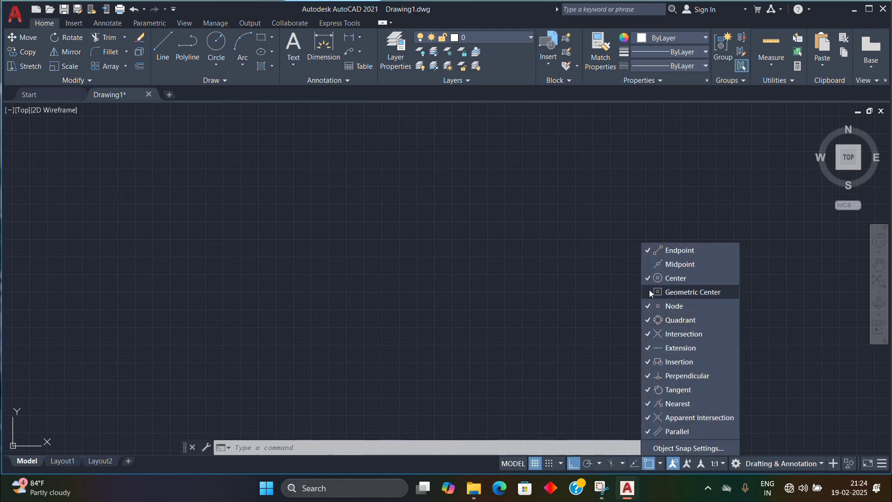
{"action": "left_click", "coordinate": [646, 308]}
{"action": "left_click", "coordinate": [646, 320]}
{"action": "left_click", "coordinate": [647, 335]}
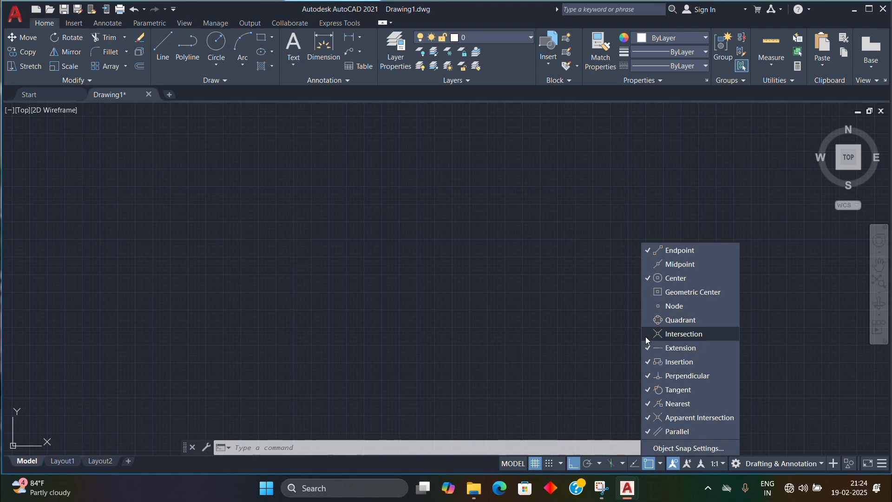
{"action": "left_click", "coordinate": [650, 267]}
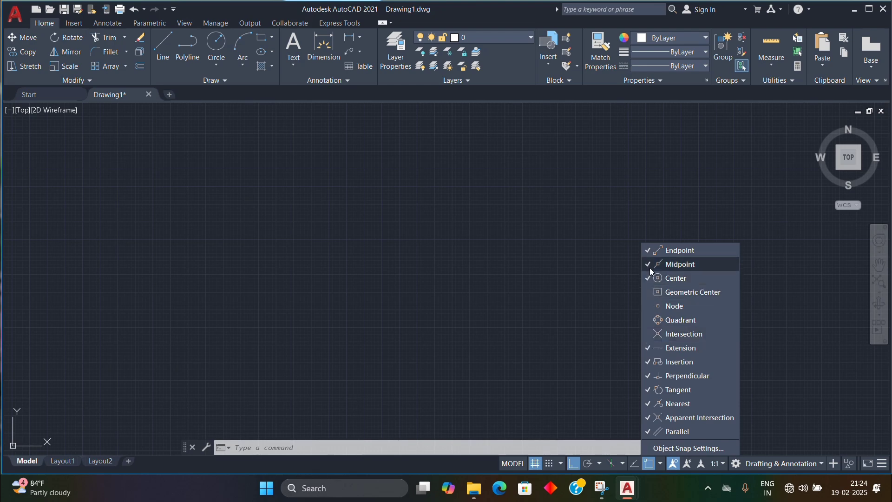
{"action": "left_click", "coordinate": [654, 292]}
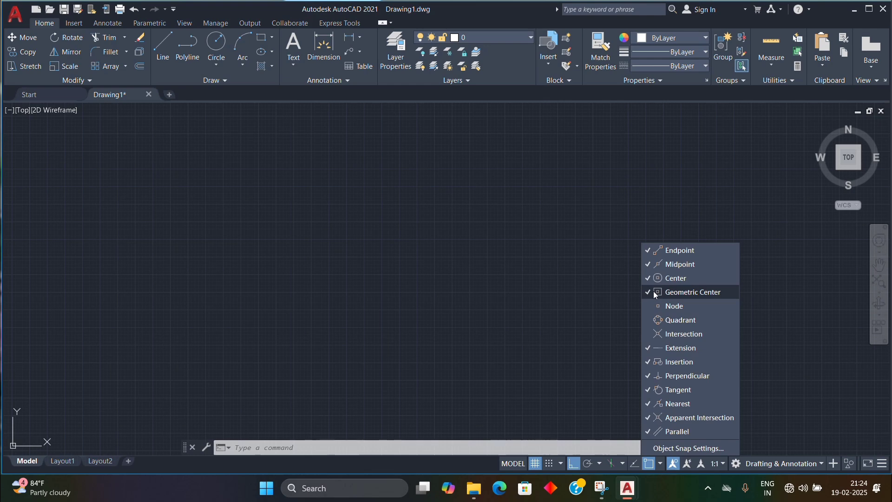
Step: Enable all object snap modes in the Drafting Settings and apply them
{"action": "left_click", "coordinate": [695, 449]}
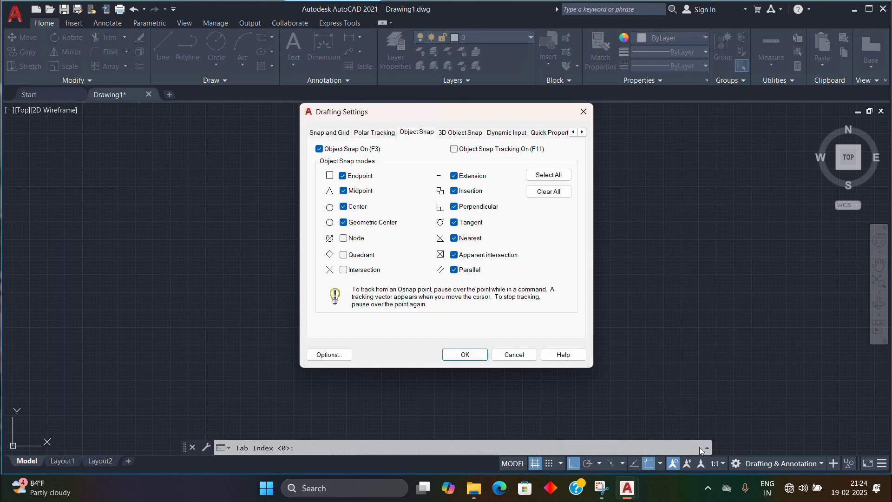
{"action": "left_click", "coordinate": [557, 175]}
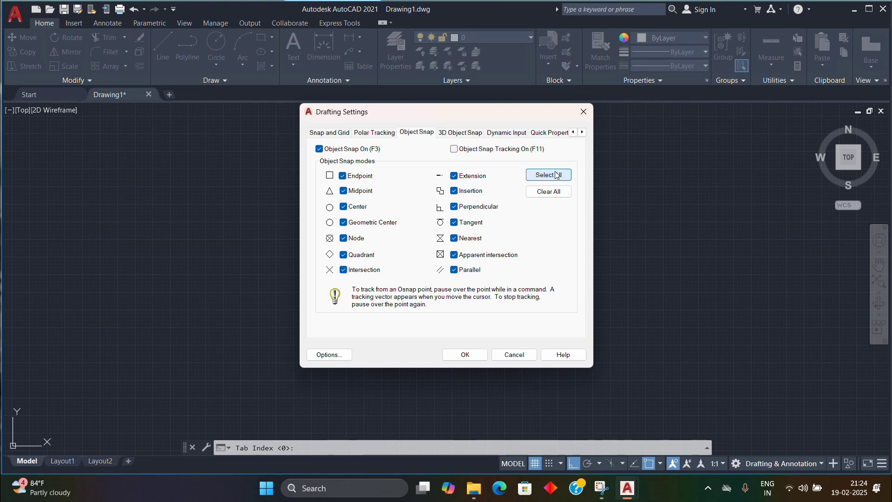
{"action": "left_click", "coordinate": [481, 357]}
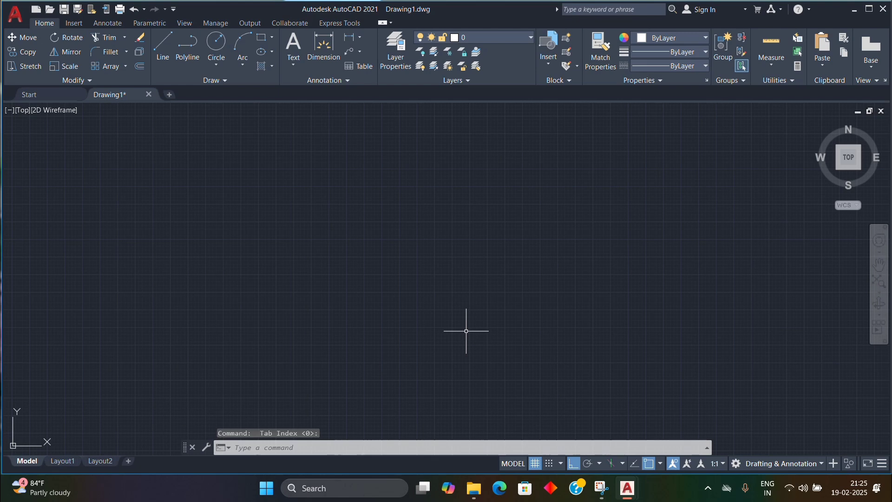
Step: Draw a single horizontal line in the left half of the empty drawing
{"action": "left_click", "coordinate": [162, 47]}
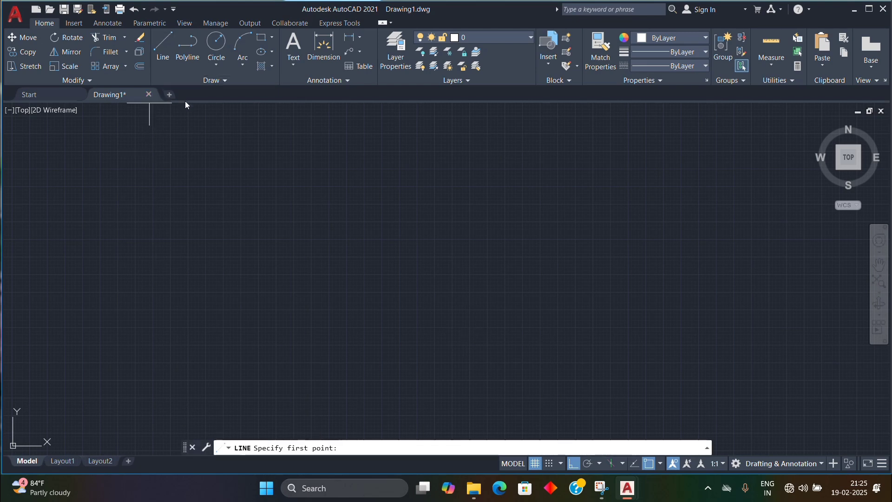
{"action": "left_click", "coordinate": [196, 275]}
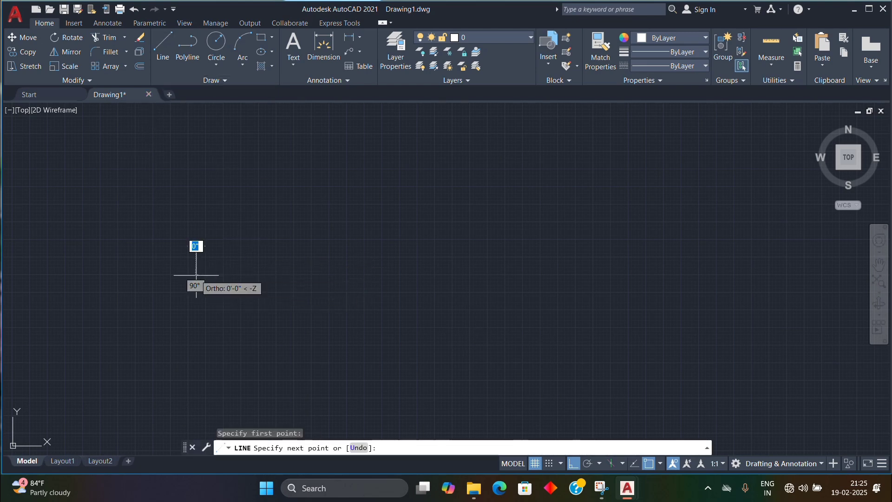
{"action": "left_click", "coordinate": [362, 275]}
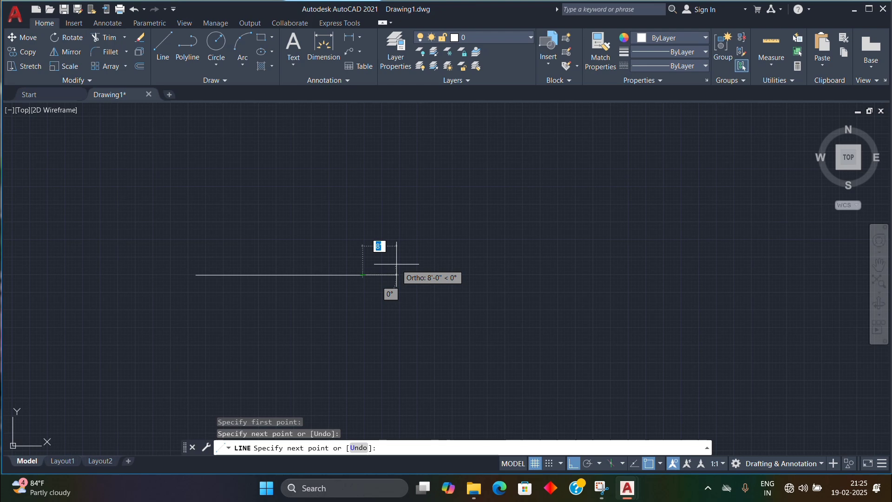
{"action": "key", "text": "Escape"}
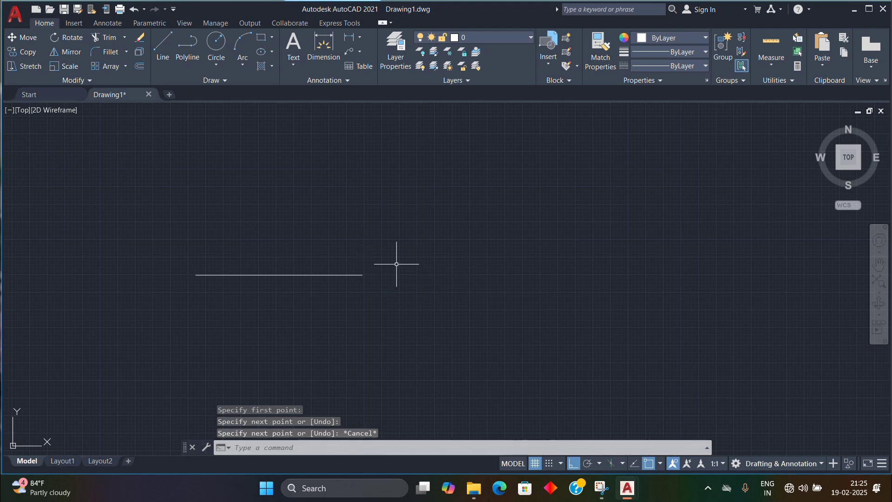
Step: Draw a vertical line upward from the midpoint of the horizontal line
{"action": "left_click", "coordinate": [162, 58]}
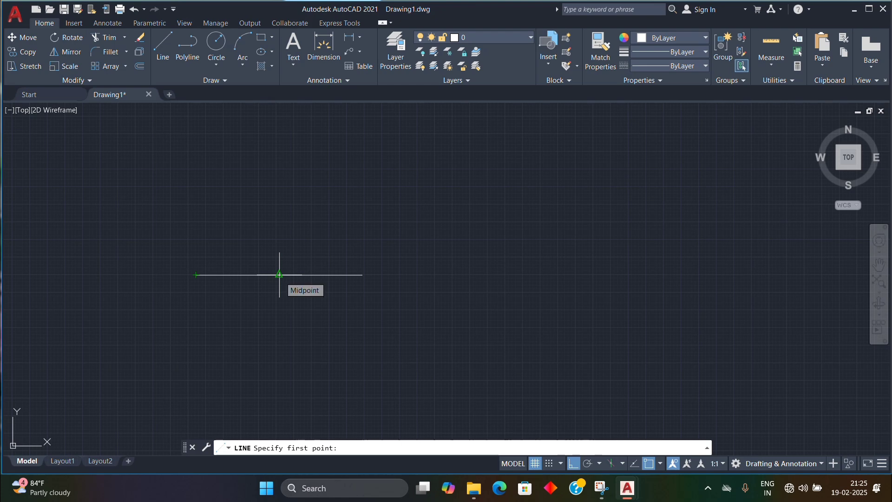
{"action": "left_click", "coordinate": [279, 274]}
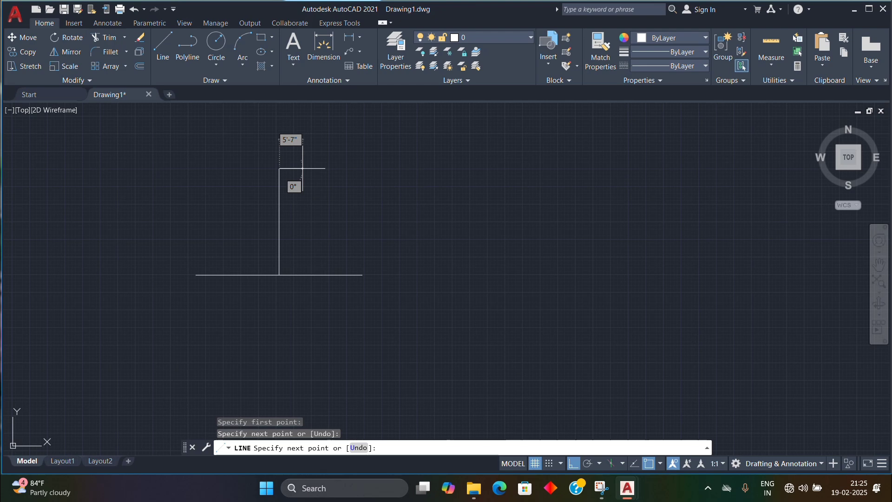
{"action": "left_click", "coordinate": [302, 169]}
{"action": "key", "text": "Escape"}
Step: Draw a second horizontal line of similar length to the right of the first, at about the same height
{"action": "left_click", "coordinate": [164, 51]}
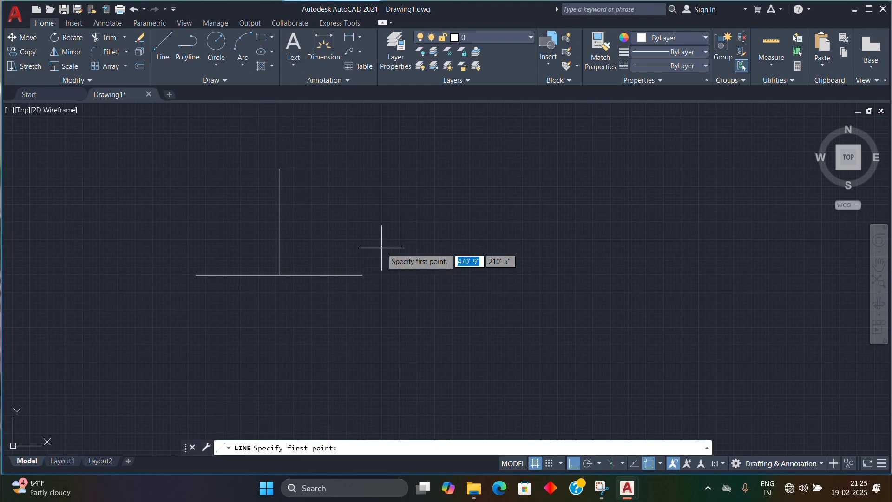
{"action": "left_click", "coordinate": [379, 274]}
{"action": "left_click", "coordinate": [544, 276]}
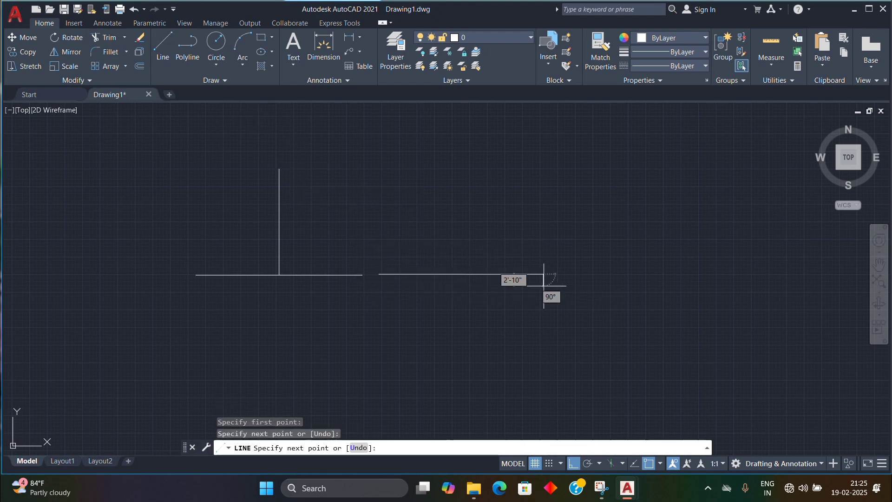
{"action": "key", "text": "Escape"}
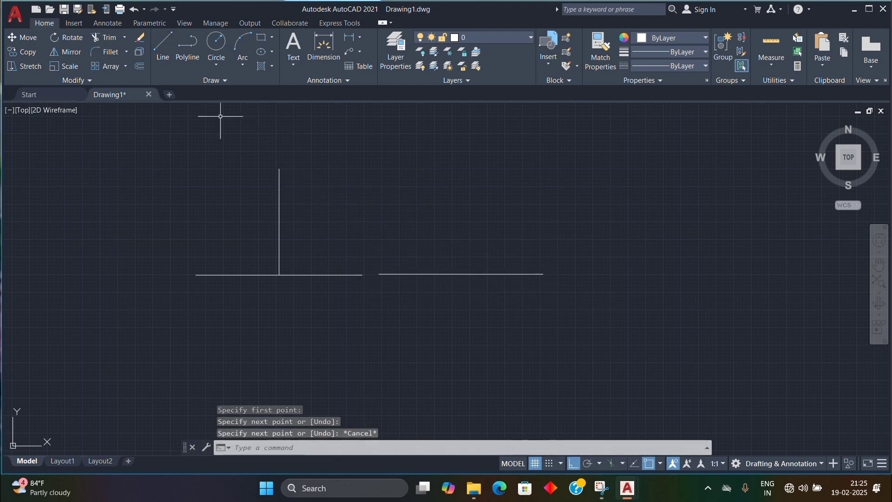
Step: Turn off object snap and draw a vertical line upward from a point judged by eye near the second horizontal line's middle
{"action": "left_click", "coordinate": [164, 57]}
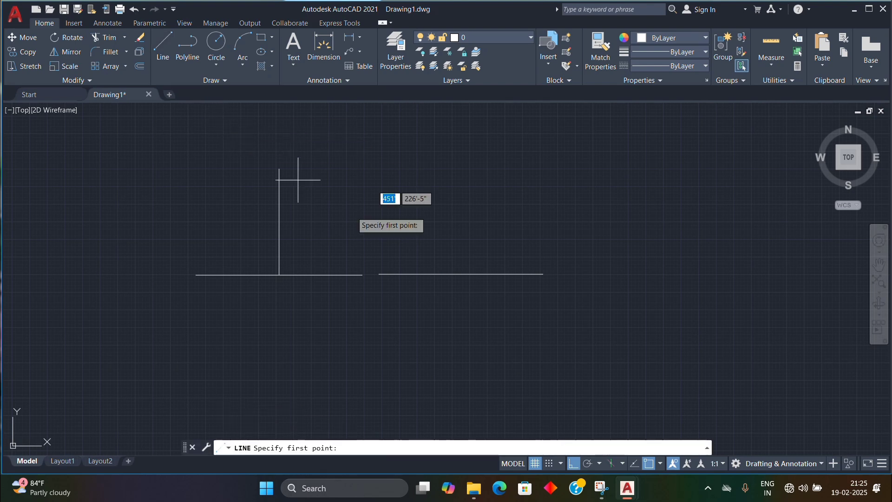
{"action": "left_click", "coordinate": [648, 464]}
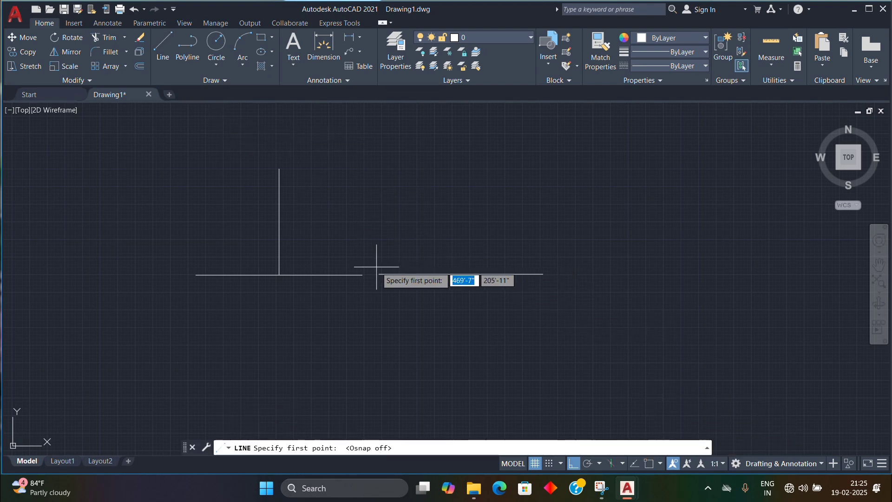
{"action": "left_click", "coordinate": [476, 275]}
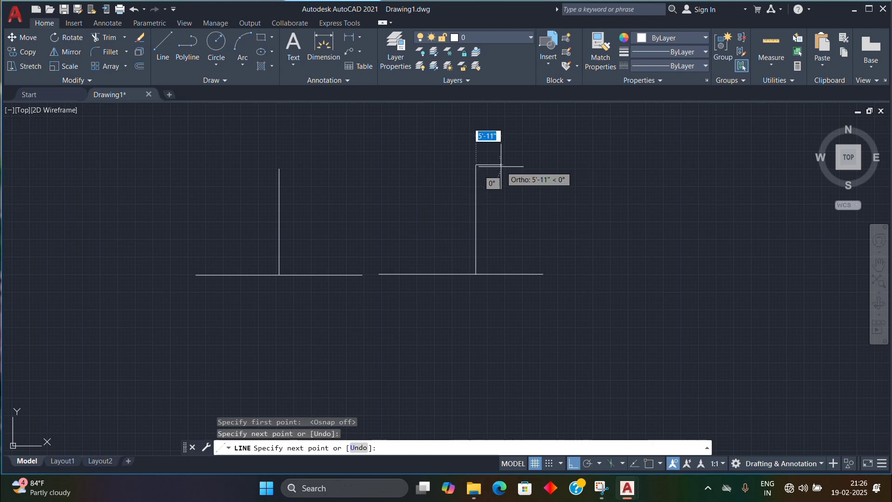
{"action": "left_click", "coordinate": [476, 165]}
{"action": "key", "text": "Escape"}
Step: Select the second horizontal line to compare its midpoint with the vertical line's base, and clear the selection
{"action": "left_click", "coordinate": [500, 270]}
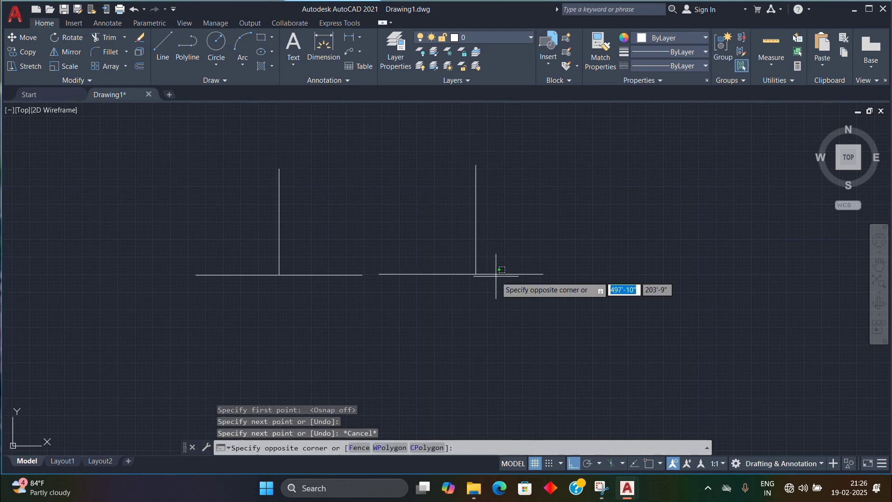
{"action": "left_click", "coordinate": [508, 275]}
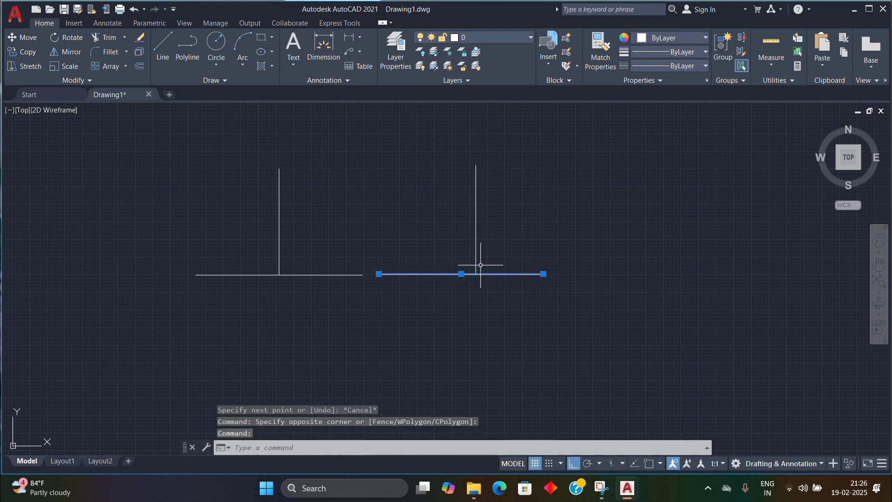
{"action": "key", "text": "Escape"}
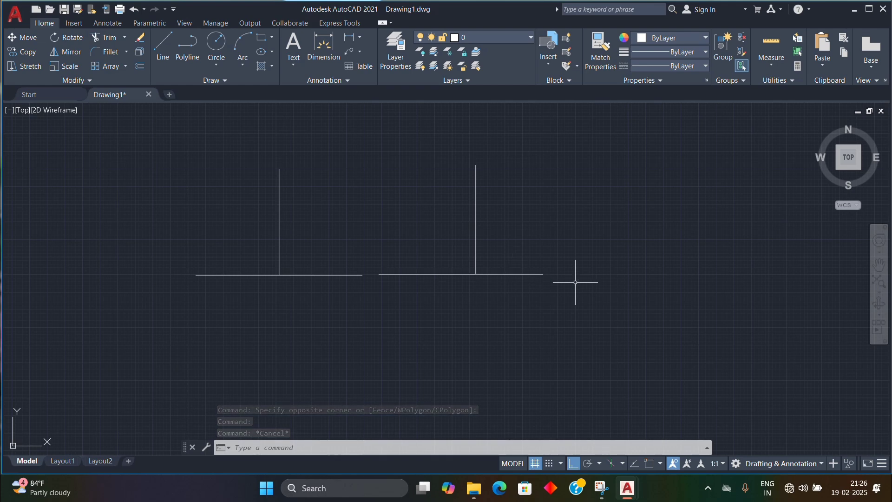
Step: Draw a third horizontal line about 42' long to the right of the second one
{"action": "left_click", "coordinate": [163, 49]}
{"action": "left_click", "coordinate": [565, 272]}
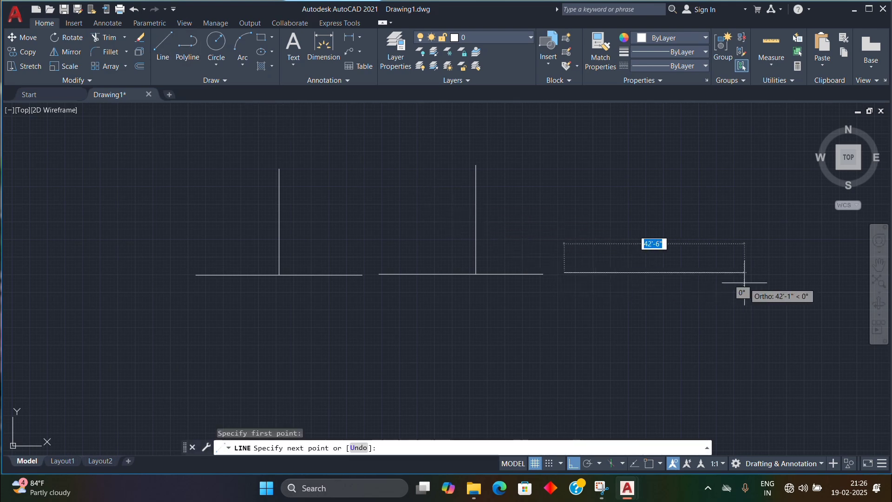
{"action": "left_click", "coordinate": [744, 283]}
{"action": "key", "text": "Escape"}
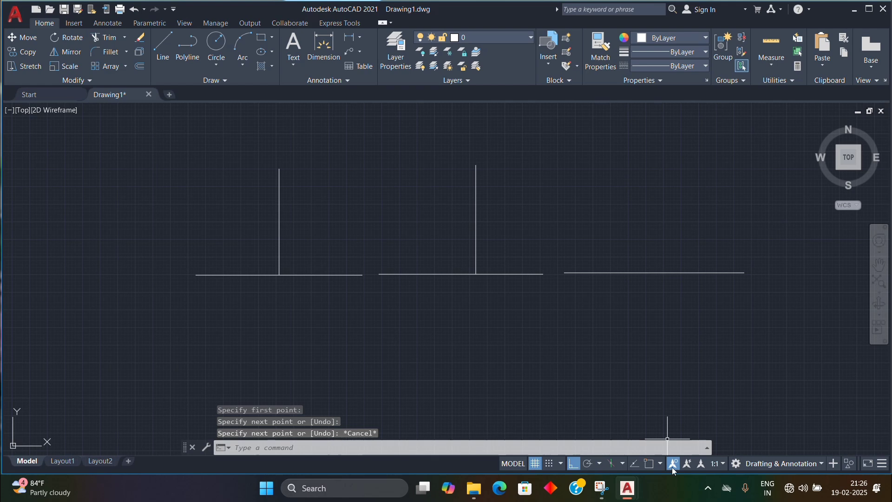
Step: Turn object snap back on and disable the Midpoint snap mode
{"action": "left_click", "coordinate": [651, 464]}
{"action": "left_click", "coordinate": [660, 463]}
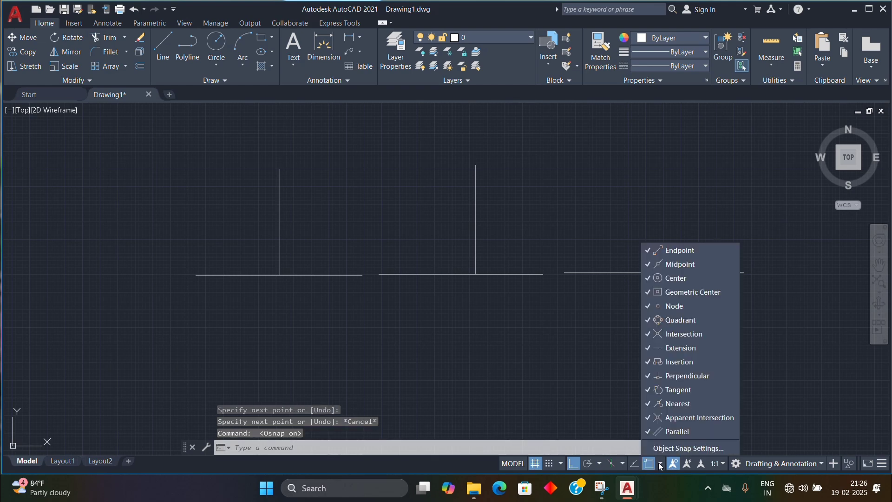
{"action": "left_click", "coordinate": [650, 264]}
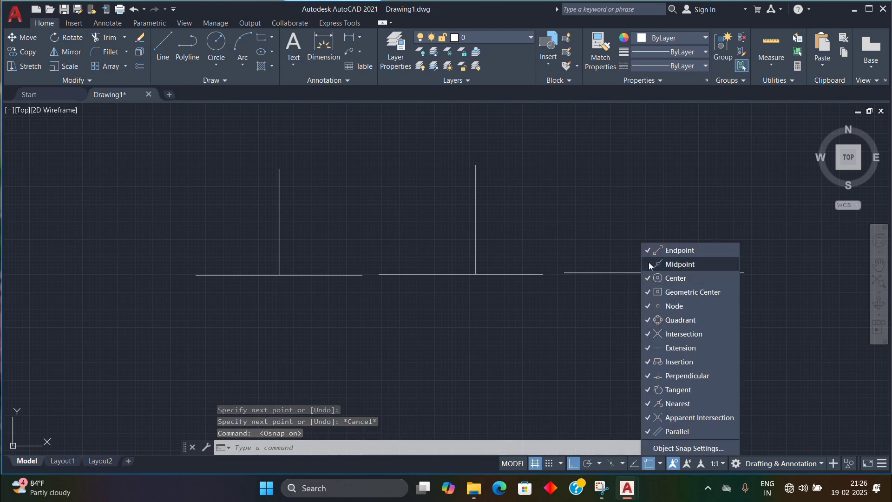
{"action": "left_click", "coordinate": [603, 341]}
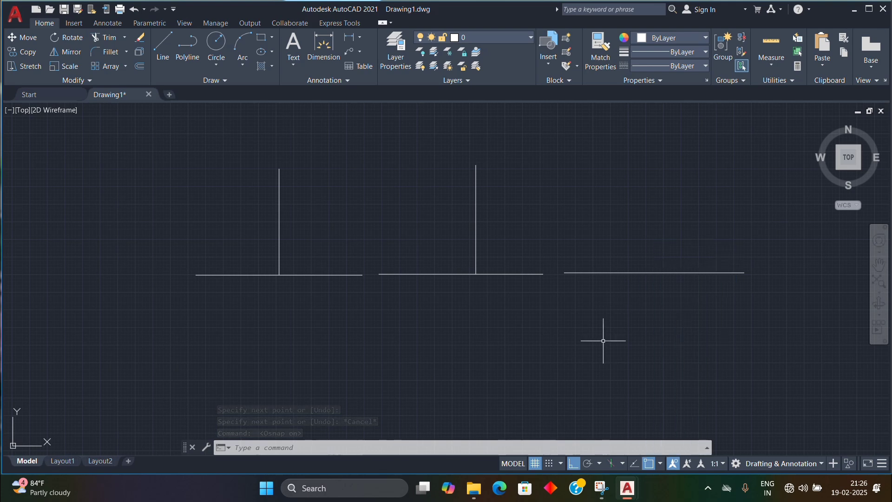
Step: Re-enable the Midpoint snap and draw a vertical line upward from the third horizontal line's midpoint
{"action": "left_click", "coordinate": [162, 46]}
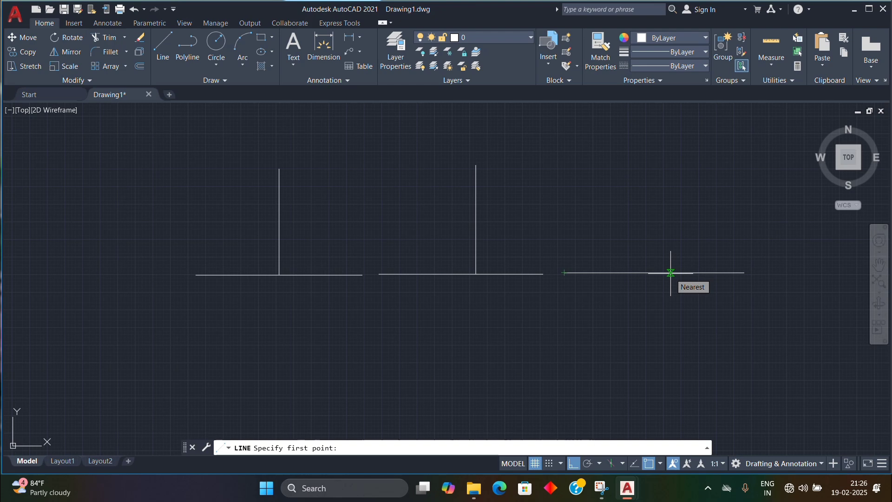
{"action": "left_click", "coordinate": [661, 463]}
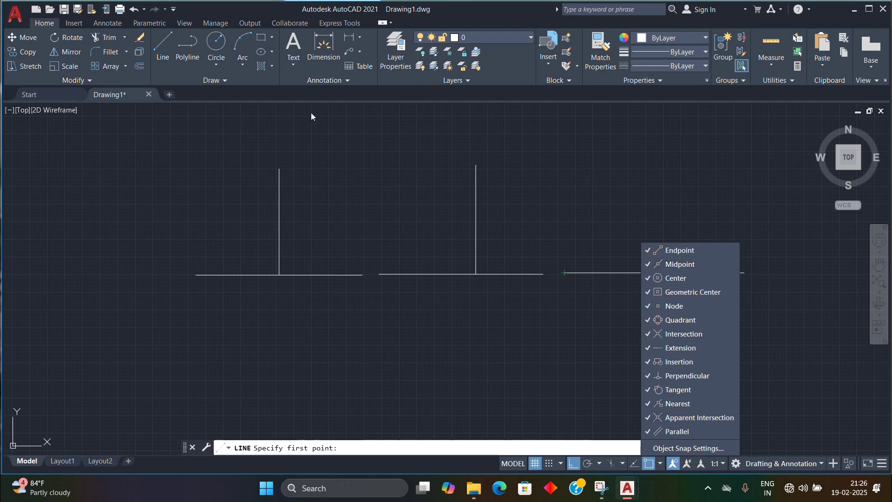
{"action": "left_click", "coordinate": [158, 48]}
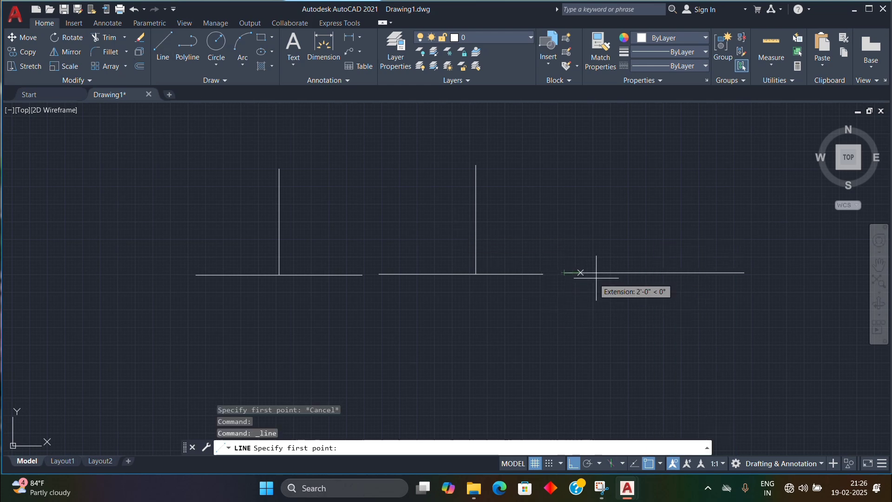
{"action": "left_click", "coordinate": [655, 273]}
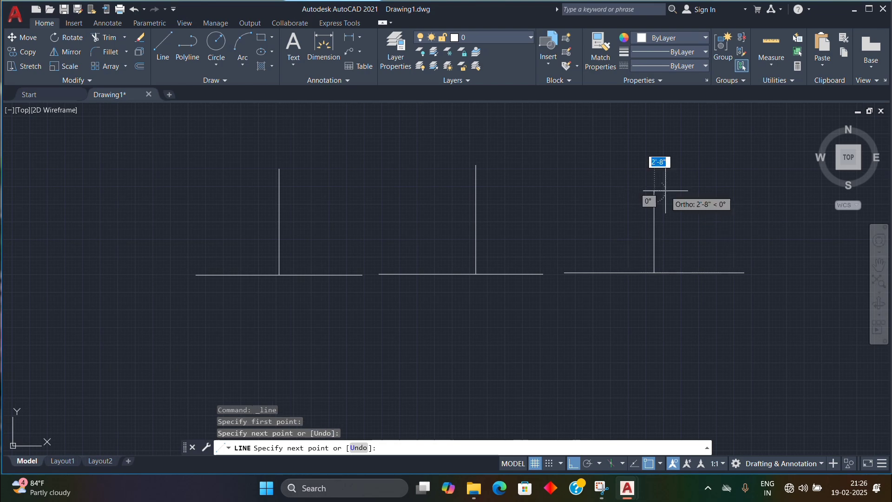
{"action": "left_click", "coordinate": [666, 191]}
{"action": "key", "text": "Escape"}
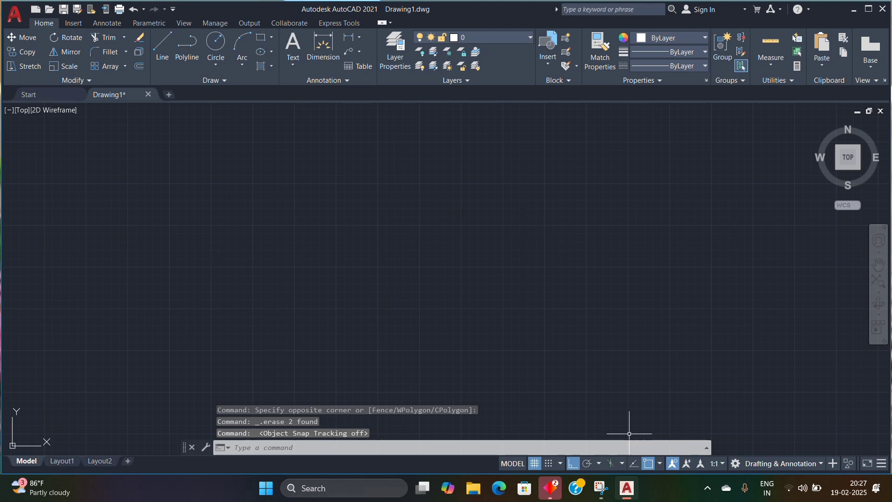
Step: Turn on object snap tracking and draw a closed four-sided shape about 322' high, aligning its last corner with the start point
{"action": "left_click", "coordinate": [633, 464]}
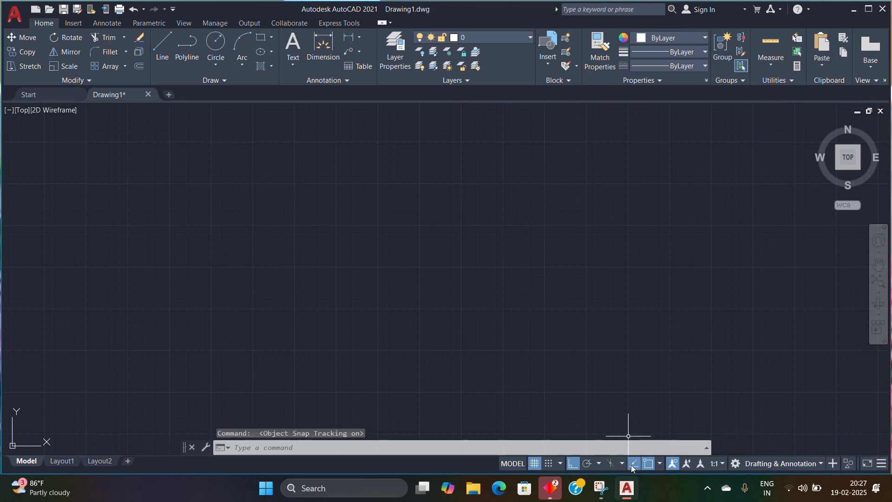
{"action": "left_click", "coordinate": [167, 56]}
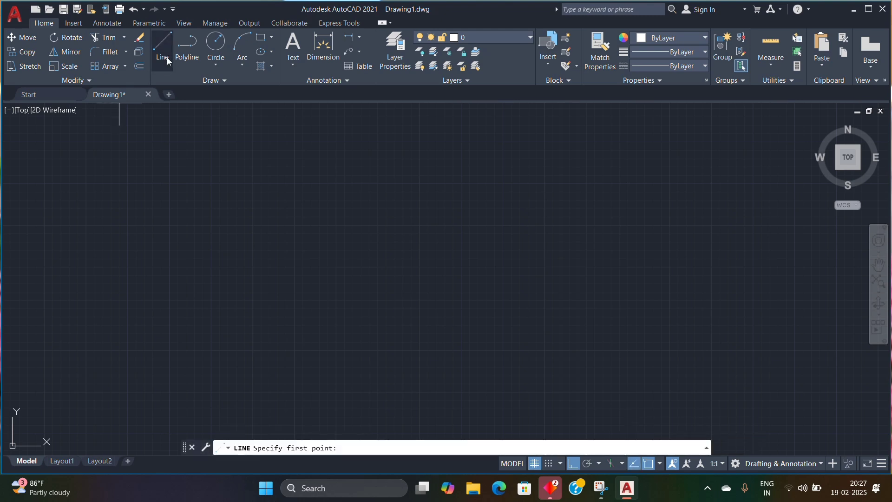
{"action": "left_click", "coordinate": [154, 194]}
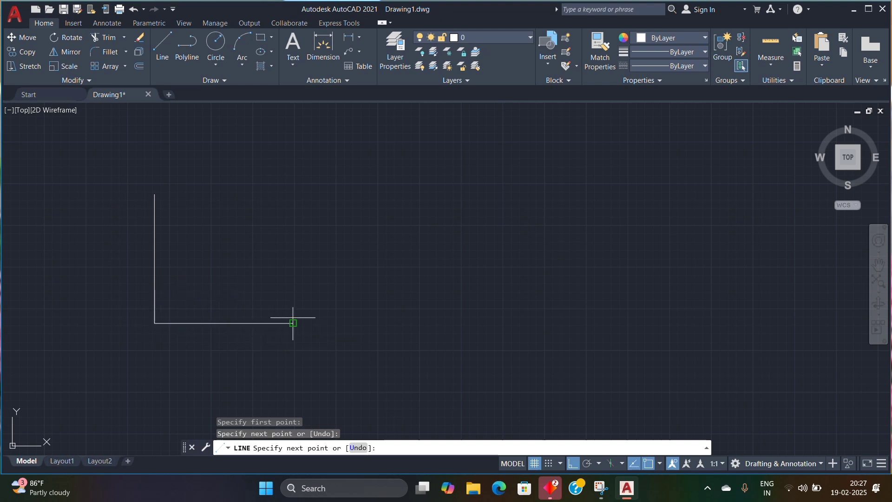
{"action": "left_click", "coordinate": [293, 323]}
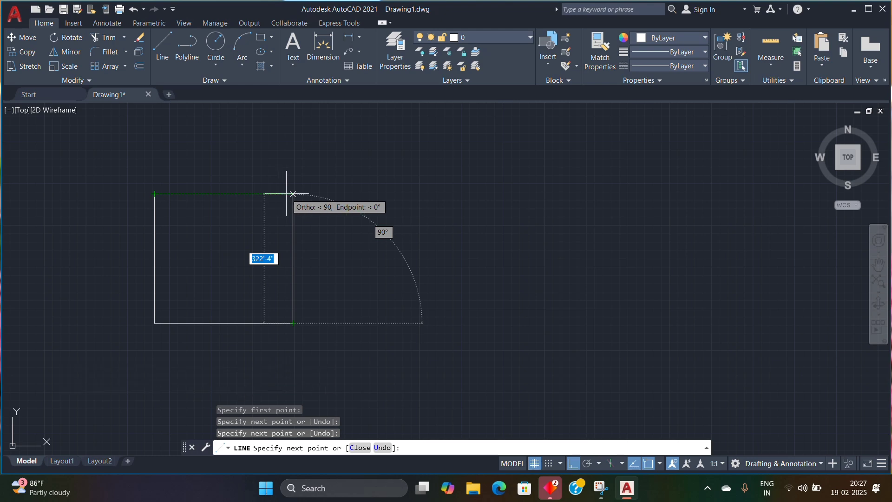
{"action": "left_click", "coordinate": [293, 194]}
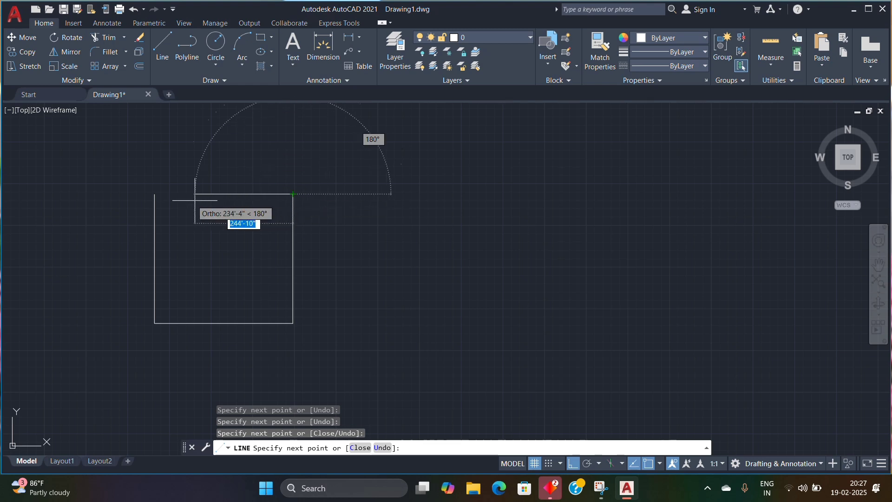
{"action": "left_click", "coordinate": [155, 194]}
{"action": "key", "text": "Escape"}
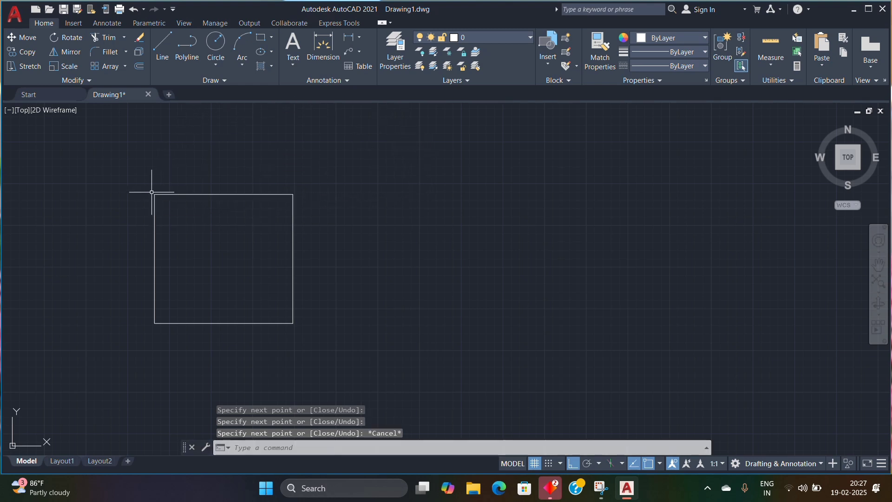
Step: Draw a second four-sided shape beside the first, turning object snap tracking off and placing its last corner by eye before closing it
{"action": "left_click", "coordinate": [158, 55]}
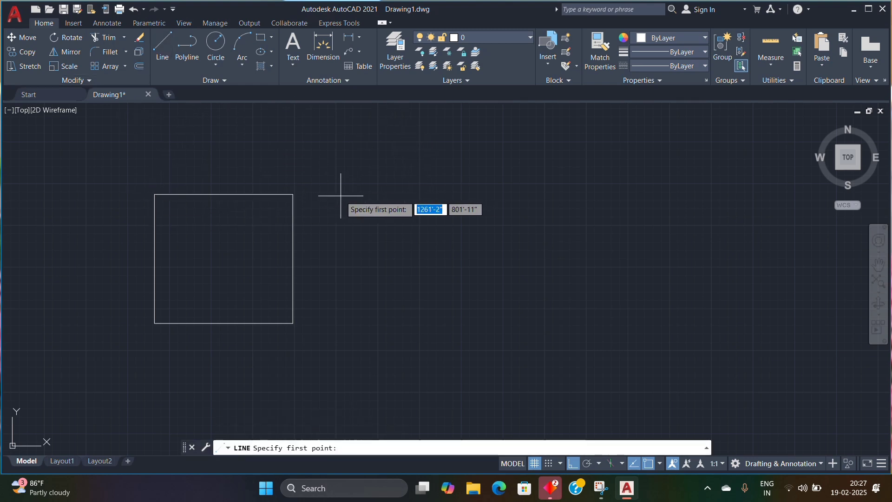
{"action": "left_click", "coordinate": [340, 196]}
{"action": "left_click", "coordinate": [340, 329]}
{"action": "left_click", "coordinate": [501, 328]}
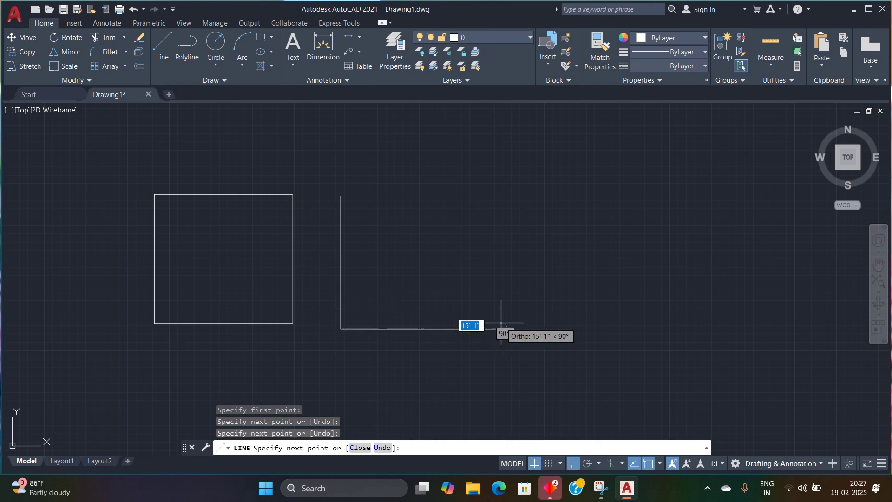
{"action": "left_click", "coordinate": [633, 464]}
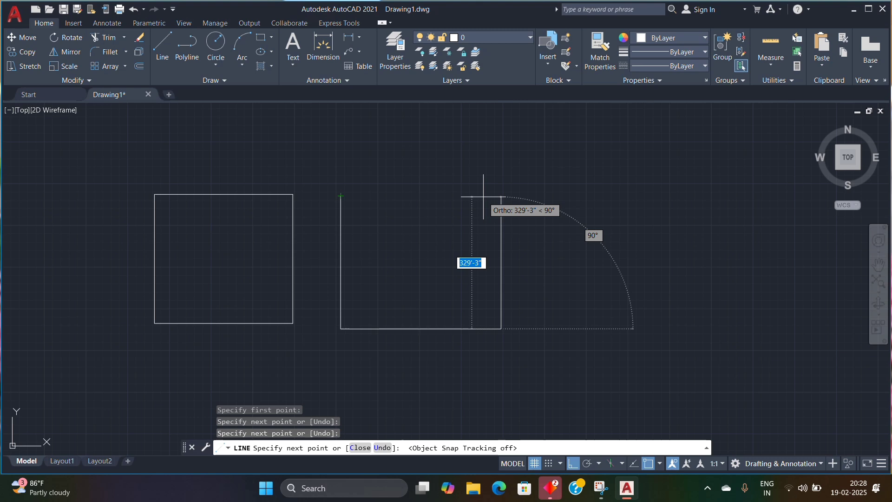
{"action": "left_click", "coordinate": [484, 196]}
{"action": "left_click", "coordinate": [339, 195]}
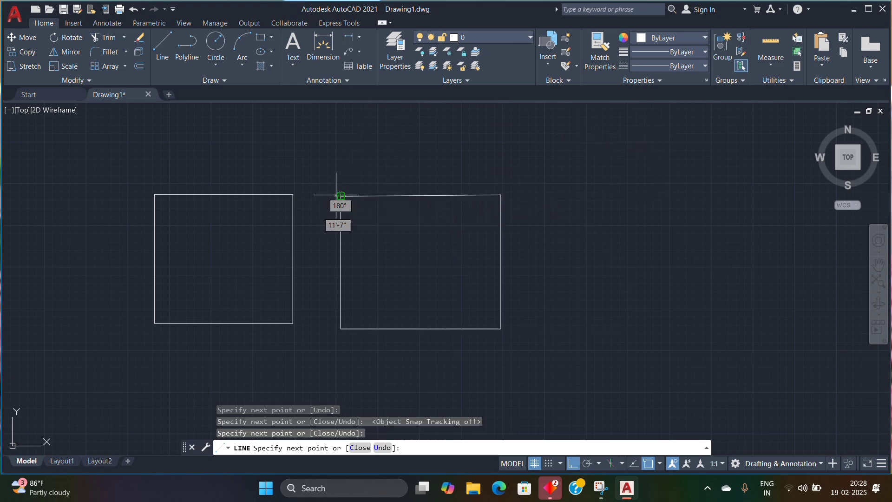
{"action": "key", "text": "Escape"}
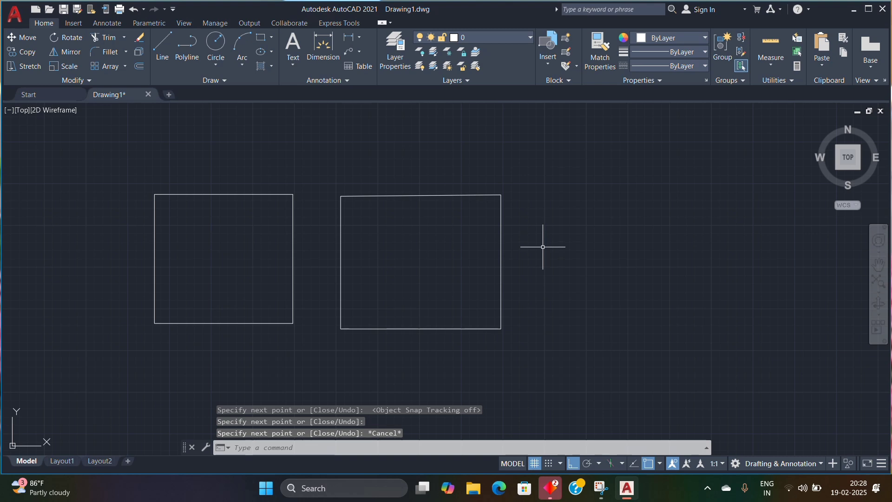
Step: Draw a triangle in an empty area from a horizontal base, turning ortho off and placing its apex by eye
{"action": "middle_click_drag", "start_coordinate": [545, 247], "coordinate": [82, 334]}
{"action": "scroll", "coordinate": [183, 308], "scroll_direction": "up", "scroll_amount": 2}
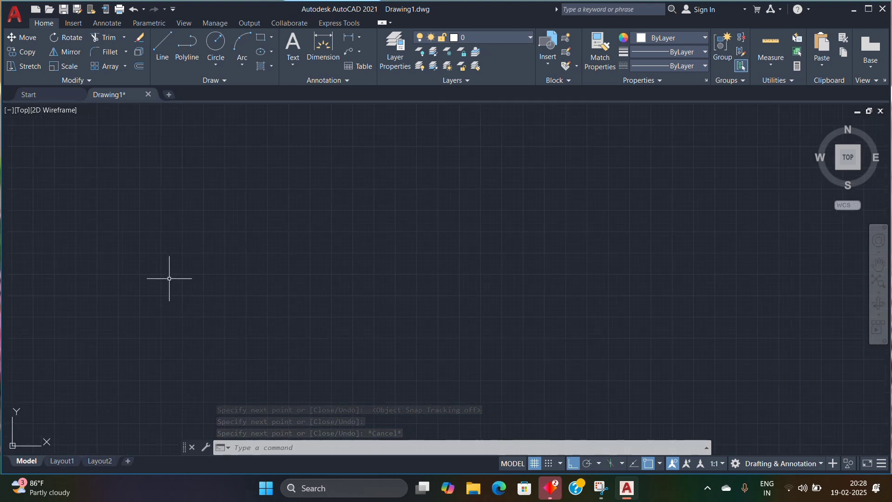
{"action": "left_click", "coordinate": [168, 51]}
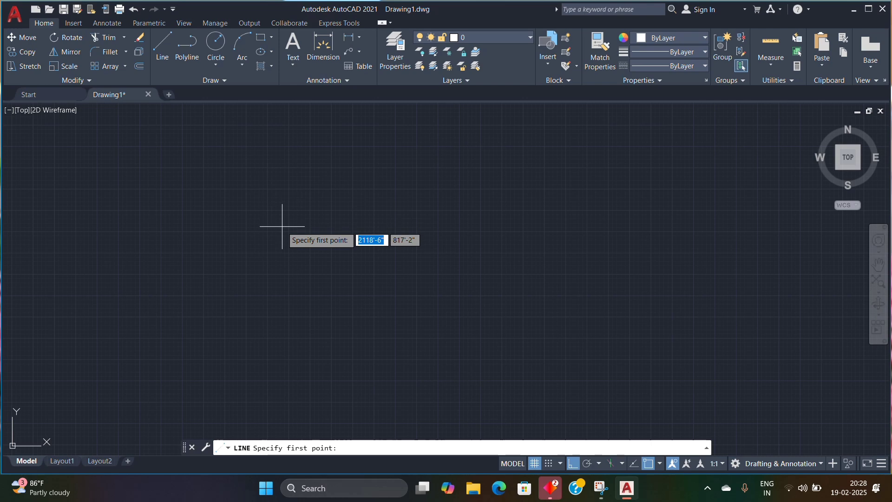
{"action": "left_click", "coordinate": [177, 338]}
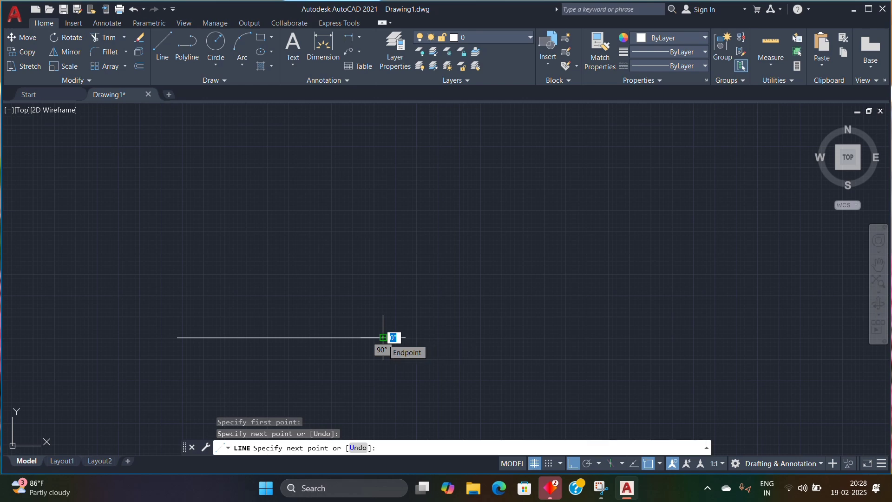
{"action": "key", "text": "F8"}
{"action": "left_click", "coordinate": [383, 338]}
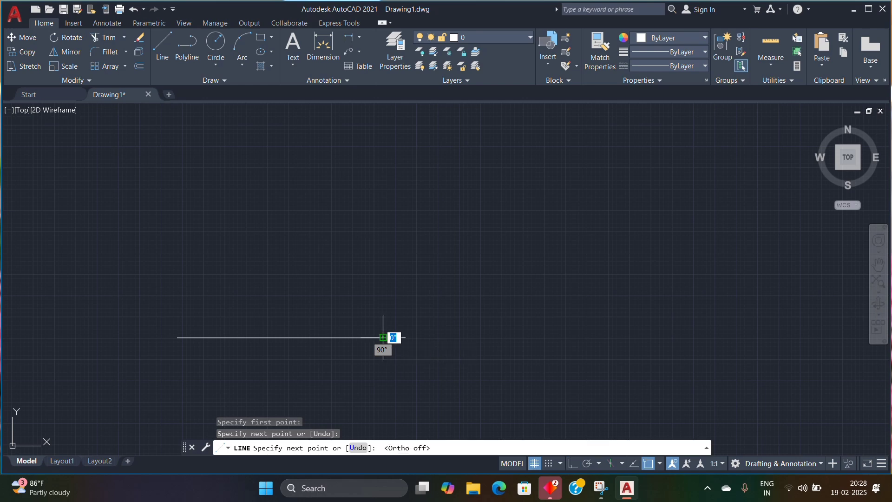
{"action": "left_click", "coordinate": [284, 226]}
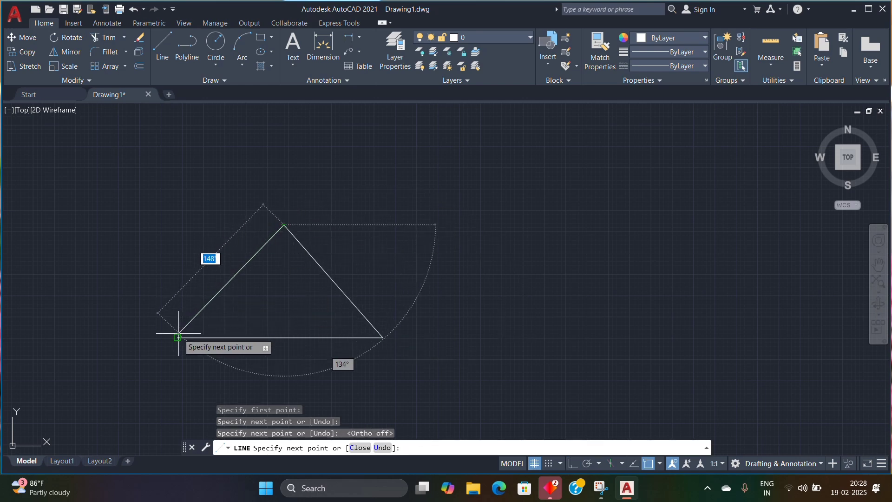
{"action": "key", "text": "Escape"}
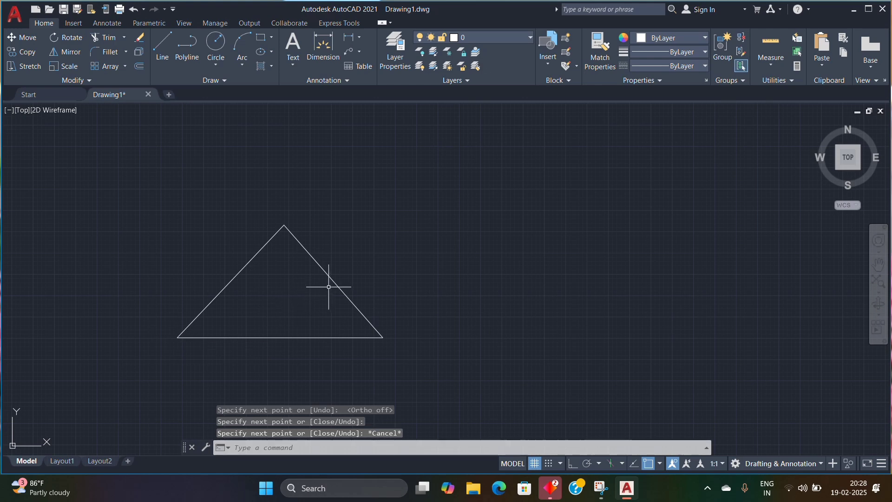
Step: Select the triangle's left side and base to compare the apex with the base's midpoint, and clear the selection
{"action": "left_click", "coordinate": [285, 227]}
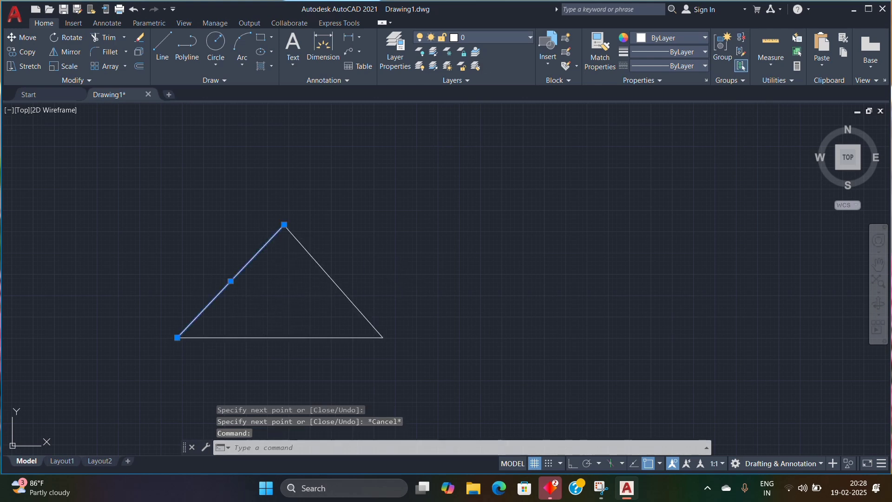
{"action": "left_click", "coordinate": [288, 338]}
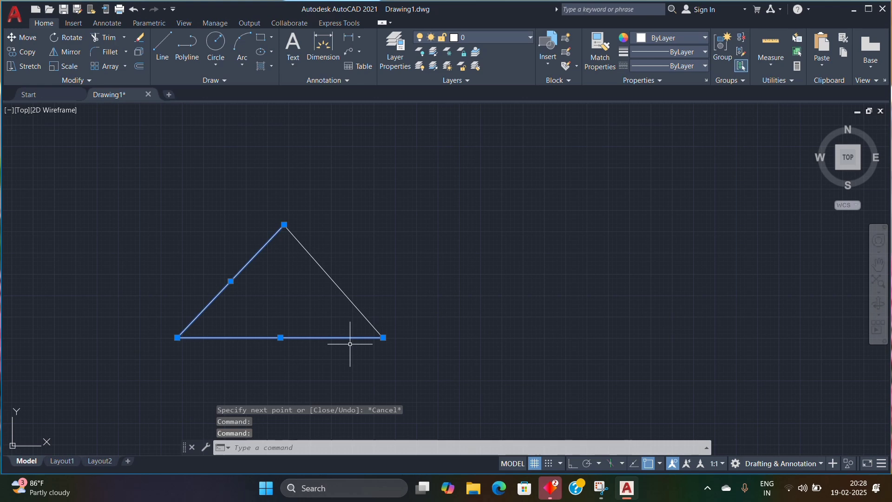
{"action": "key", "text": "Escape"}
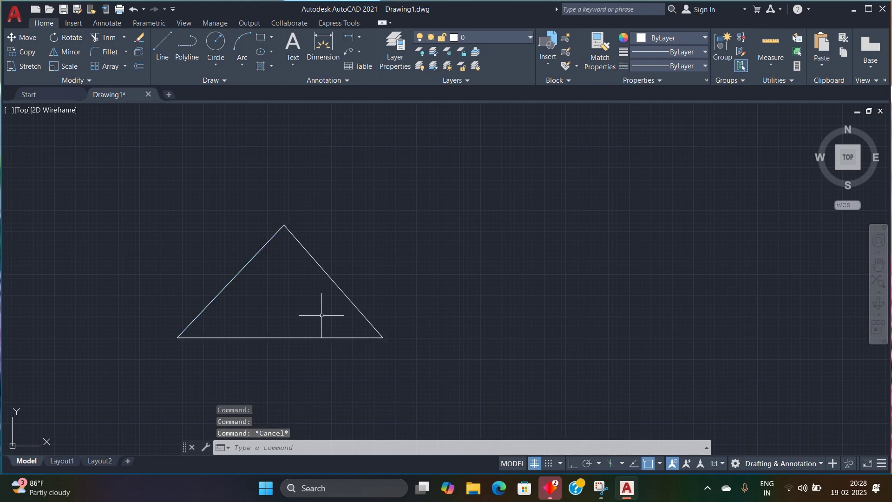
Step: Draw a second triangle beside the first, turning on object snap tracking to align its apex with the base's midpoint
{"action": "left_click", "coordinate": [163, 46]}
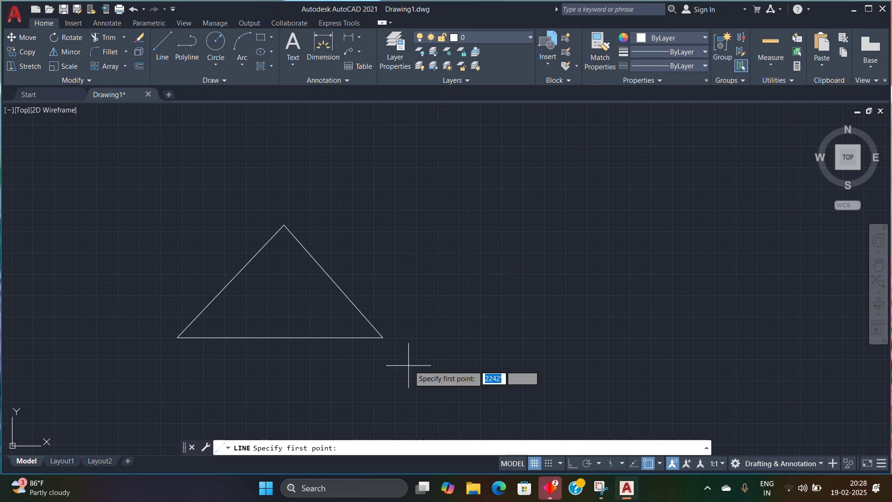
{"action": "left_click", "coordinate": [423, 336]}
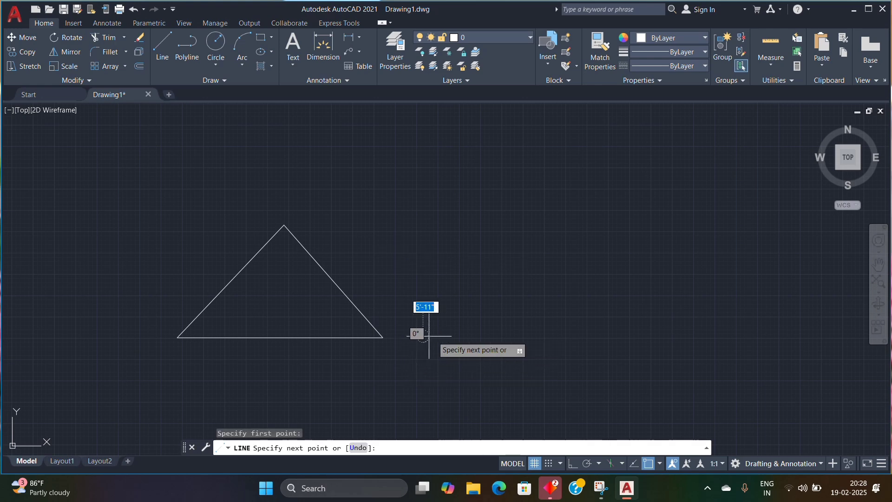
{"action": "left_click", "coordinate": [601, 336]}
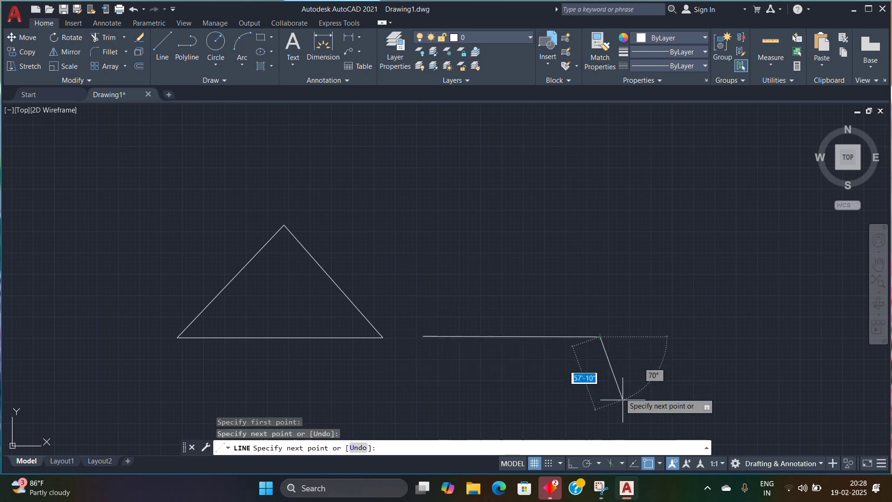
{"action": "left_click", "coordinate": [635, 464]}
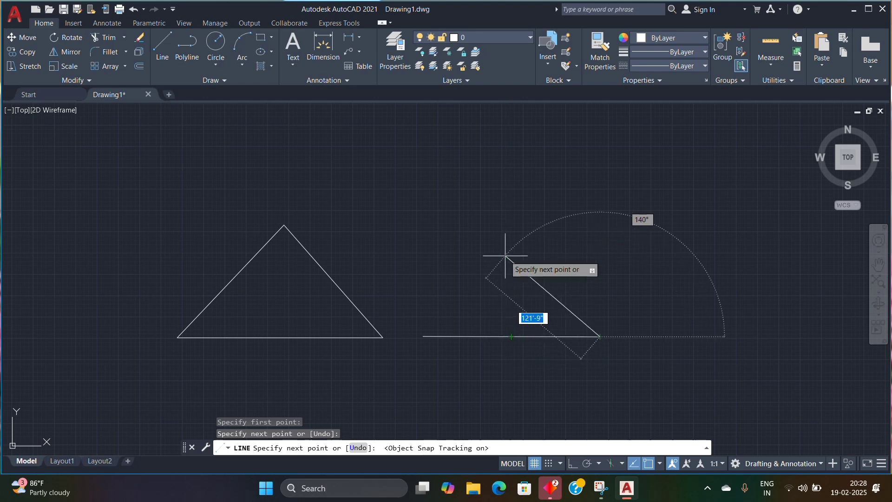
{"action": "left_click", "coordinate": [511, 233]}
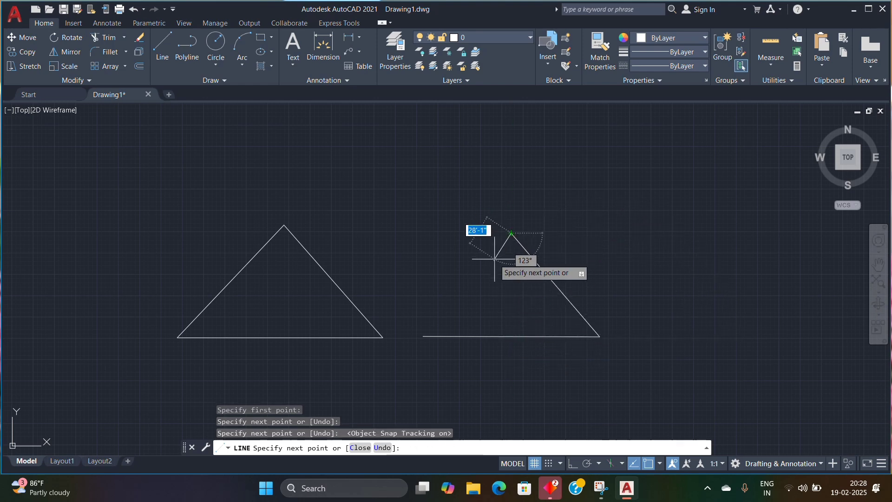
{"action": "left_click", "coordinate": [423, 336]}
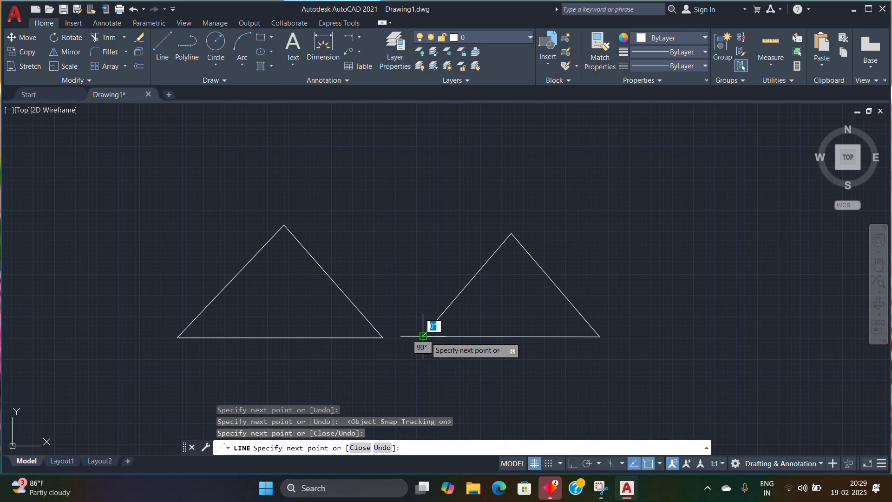
{"action": "key", "text": "Escape"}
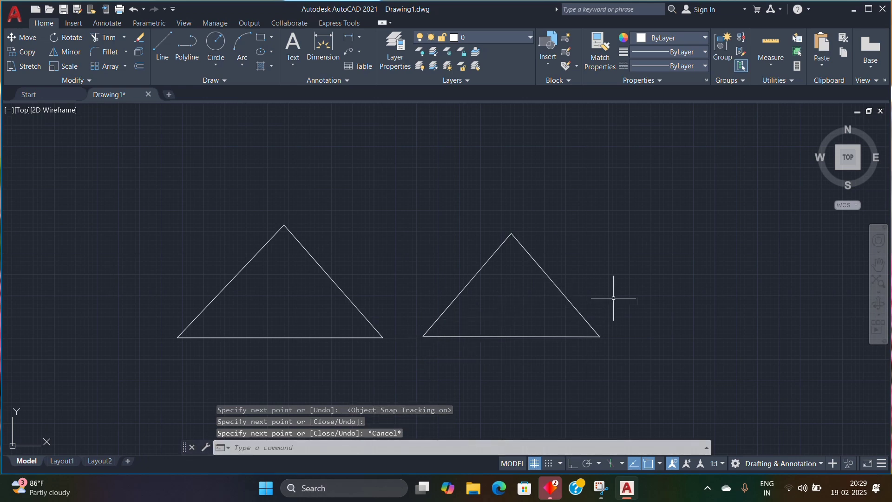
Step: Draw a closed rectangle about 31'-9" high from lines in an empty area, turning ortho on and aligning its last corner with the start point
{"action": "mouse_move", "coordinate": [614, 298]}
{"action": "middle_mouse_down"}
{"action": "mouse_move", "coordinate": [352, 332]}
{"action": "mouse_move", "coordinate": [256, 369]}
{"action": "middle_mouse_up"}
{"action": "scroll", "coordinate": [327, 315], "scroll_direction": "up", "scroll_amount": 3}
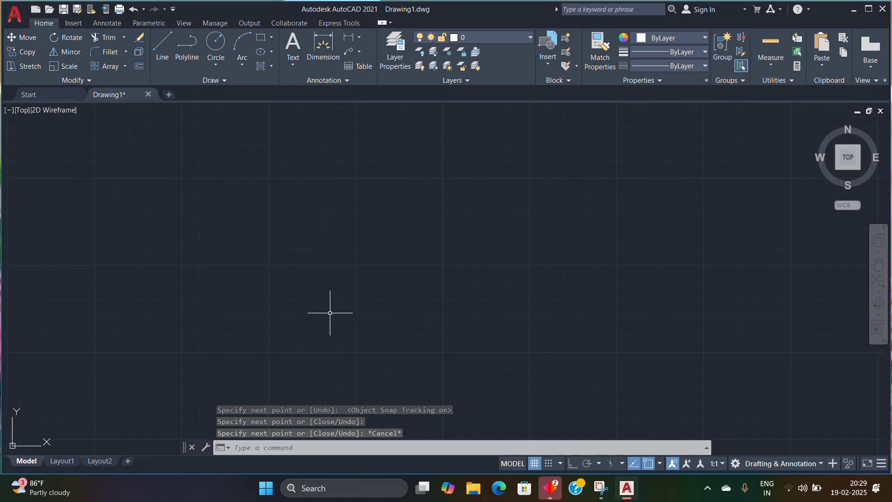
{"action": "left_click", "coordinate": [162, 47]}
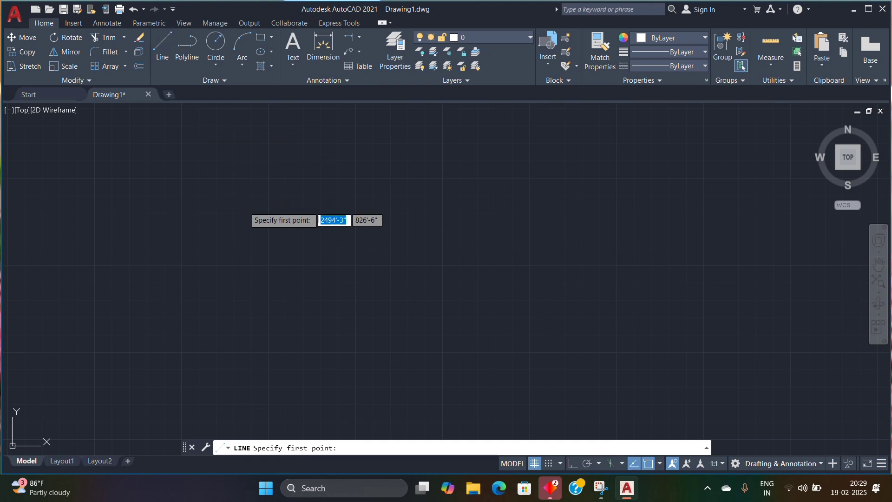
{"action": "left_click", "coordinate": [245, 206]}
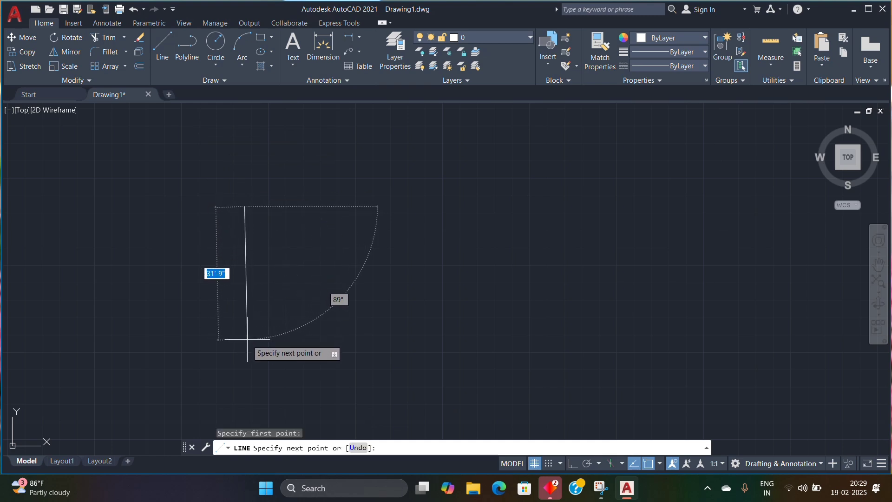
{"action": "key", "text": "F8"}
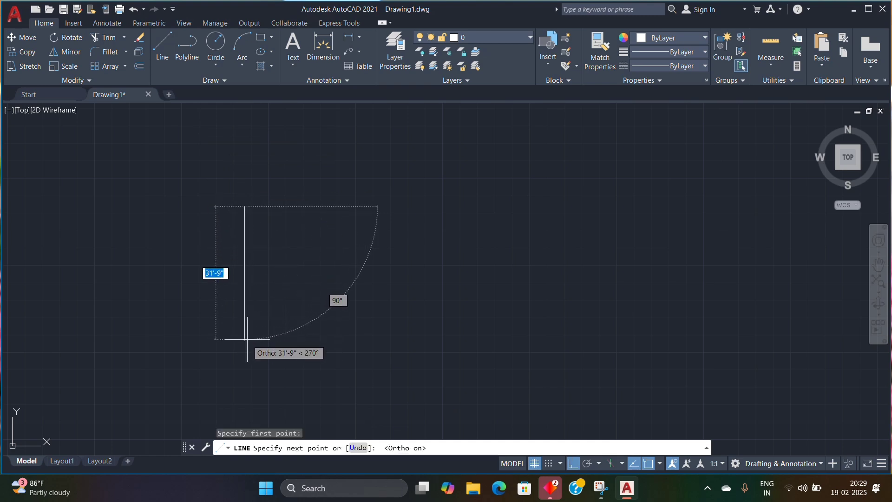
{"action": "left_click", "coordinate": [248, 339]}
{"action": "left_click", "coordinate": [397, 340]}
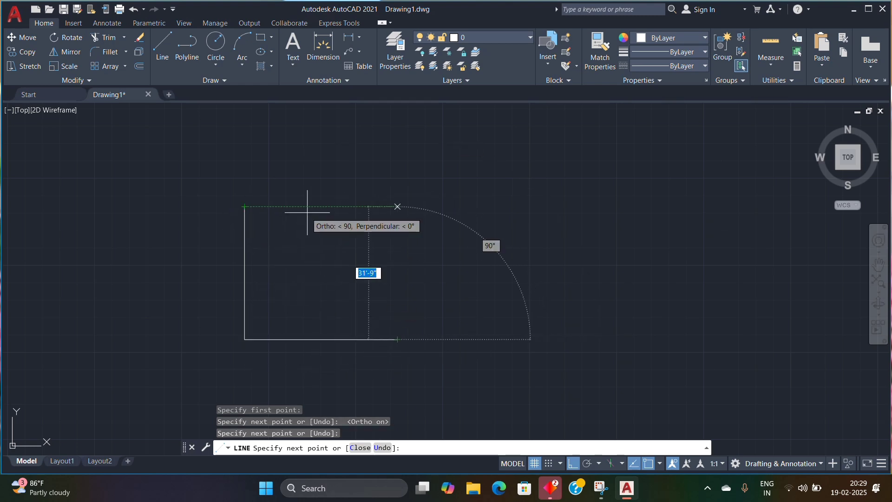
{"action": "left_click", "coordinate": [397, 206]}
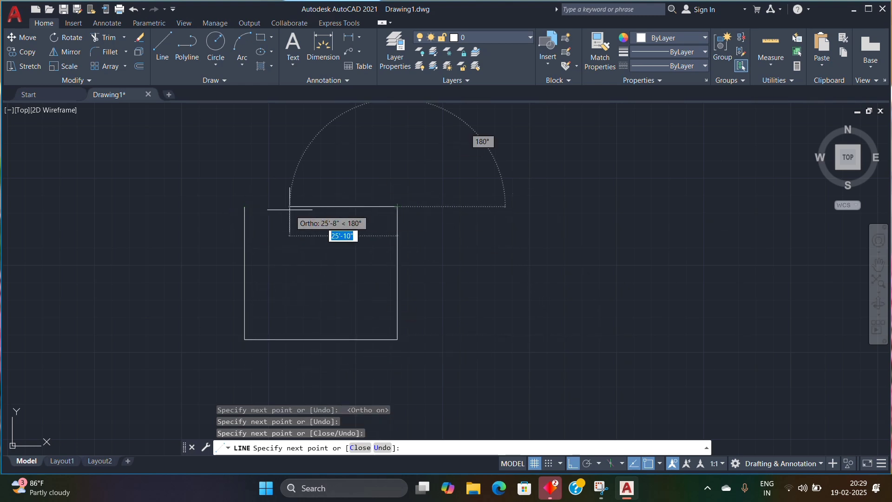
{"action": "left_click", "coordinate": [245, 206]}
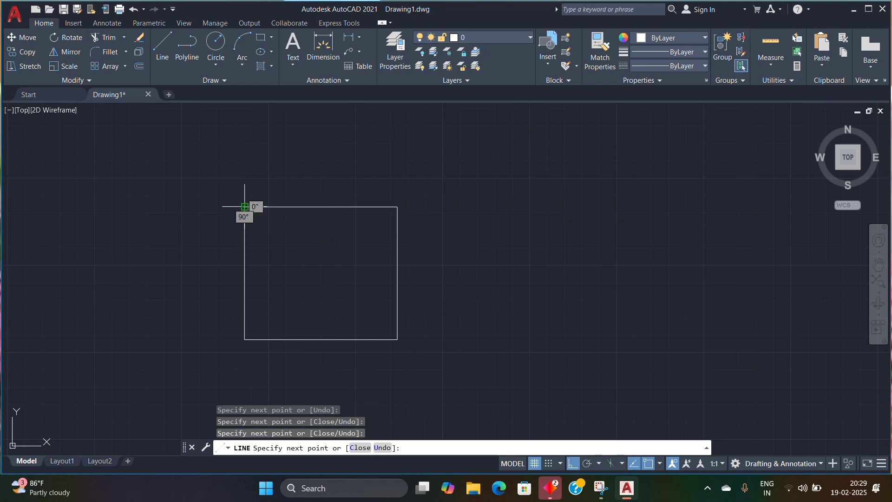
{"action": "key", "text": "Escape"}
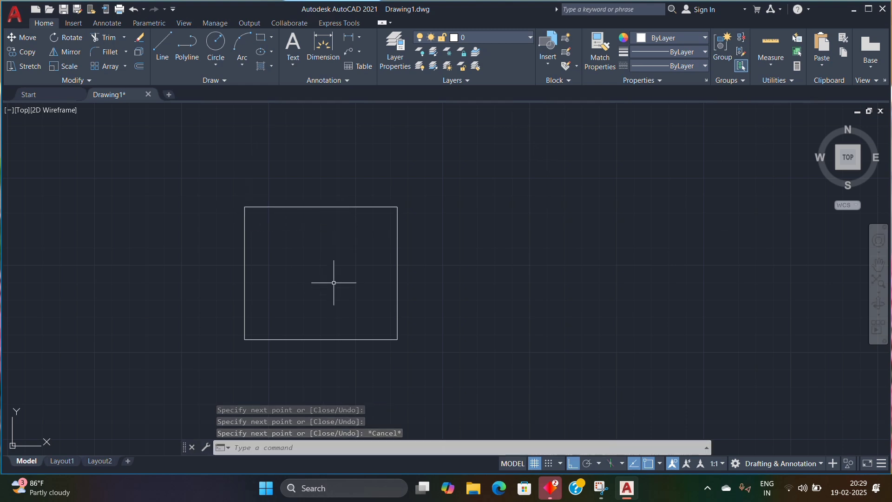
Step: Draw a circle inside the rectangle, centring it by object snap tracking from the midpoints of the top and right sides
{"action": "left_click", "coordinate": [216, 52]}
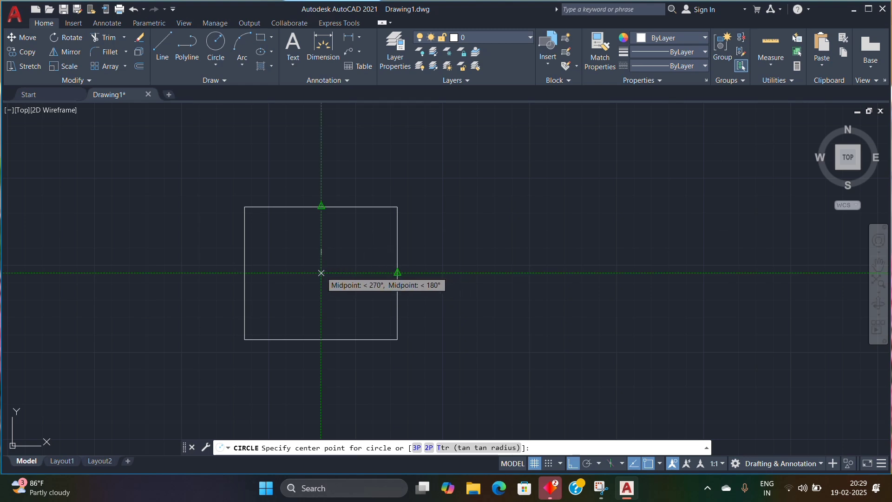
{"action": "left_click", "coordinate": [322, 273]}
{"action": "left_click", "coordinate": [343, 234]}
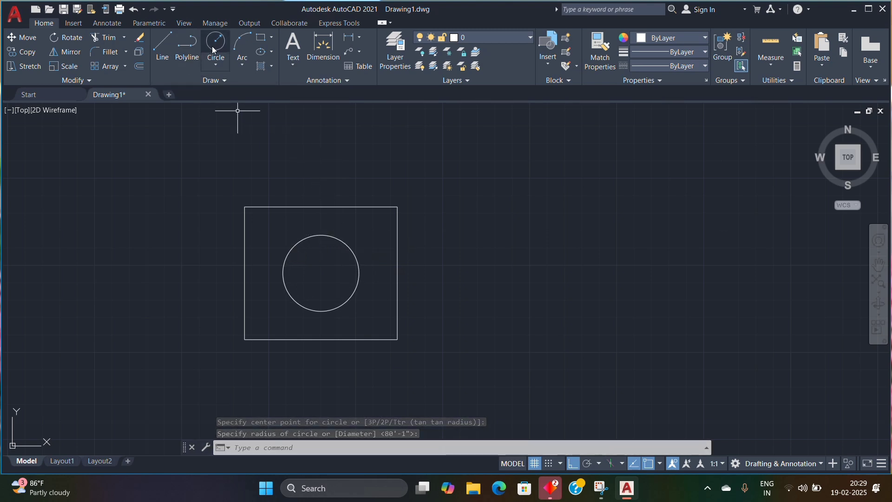
Step: Draw a second closed rectangle about 31'-3" high from lines beside the first, aligning its last corner with the start point
{"action": "left_click", "coordinate": [164, 47]}
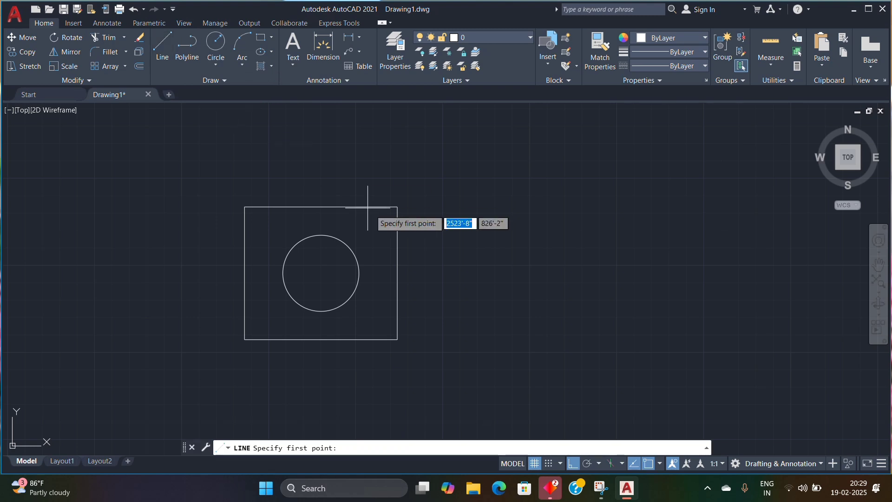
{"action": "left_click", "coordinate": [442, 210]}
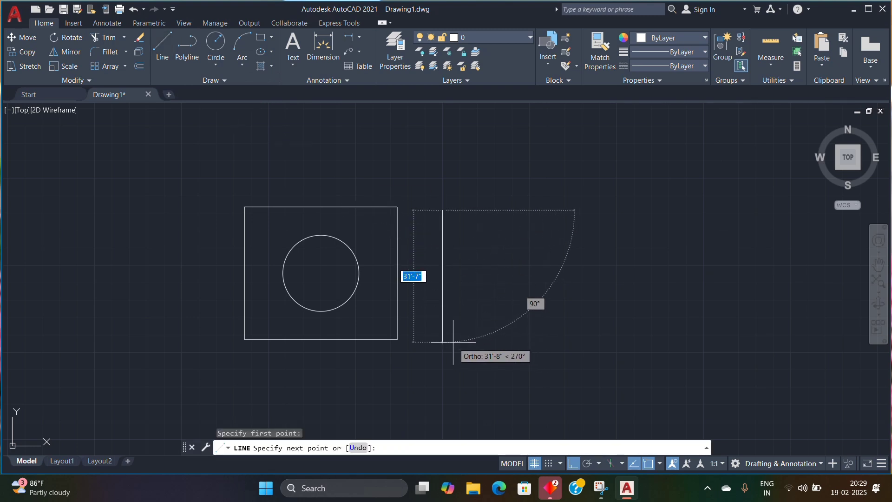
{"action": "left_click", "coordinate": [600, 332]}
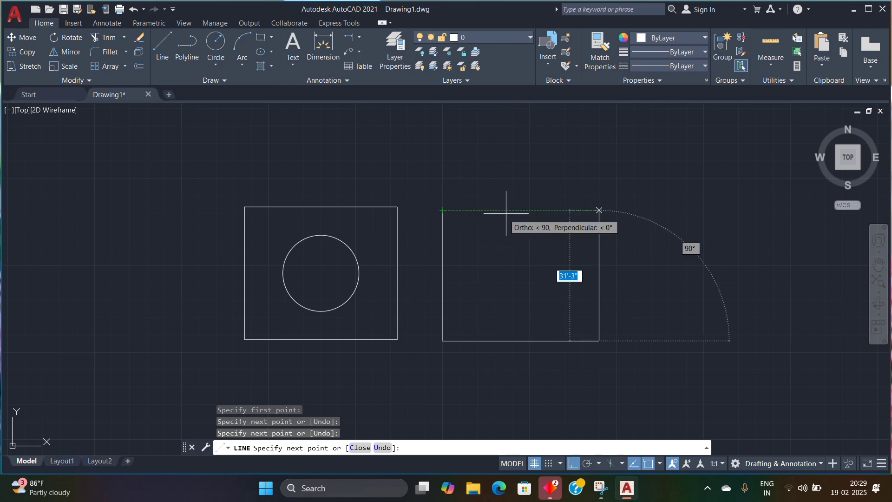
{"action": "left_click", "coordinate": [599, 210]}
{"action": "left_click", "coordinate": [442, 210]}
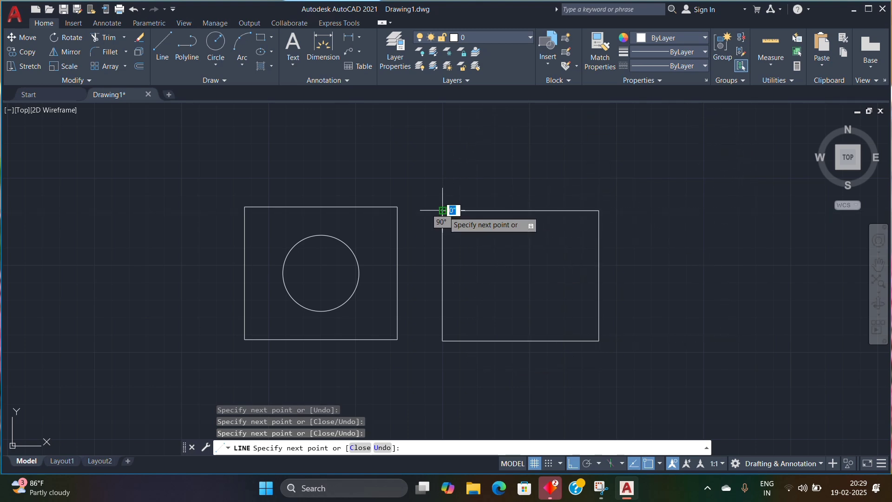
{"action": "key", "text": "Escape"}
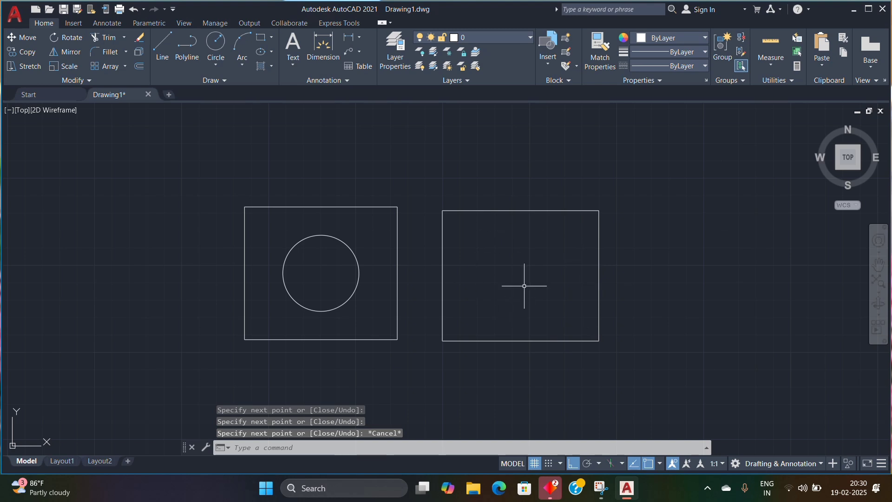
Step: Turn object snap tracking off and start a circle for the second rectangle
{"action": "left_click", "coordinate": [635, 464]}
{"action": "type", "text": "c"}
{"action": "key", "text": "Return"}
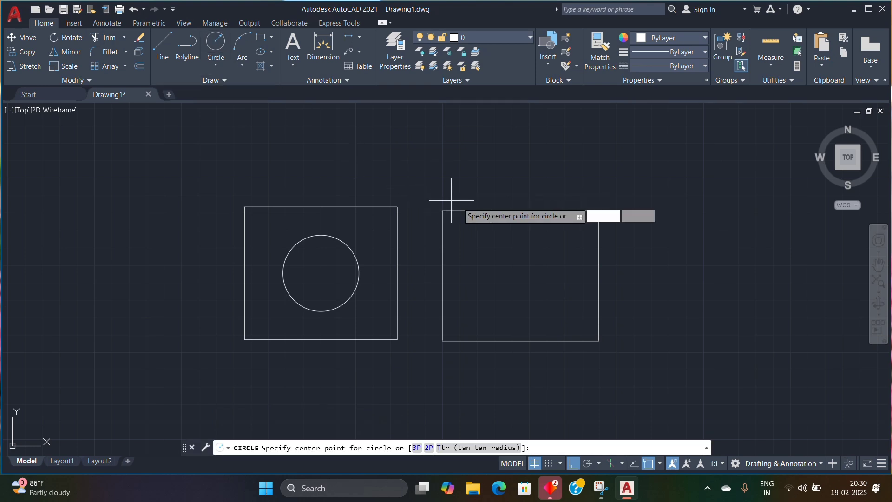